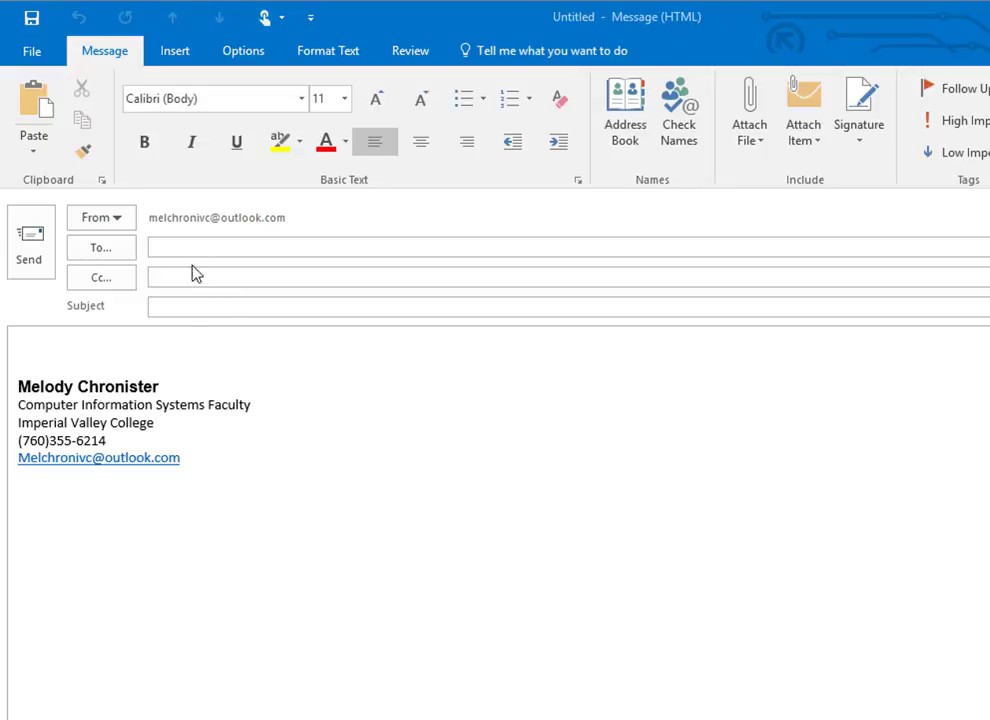
- Open the custom voting button options for the new message and replace the Approve choice with Red
{"action": "left_click", "coordinate": [170, 372]}
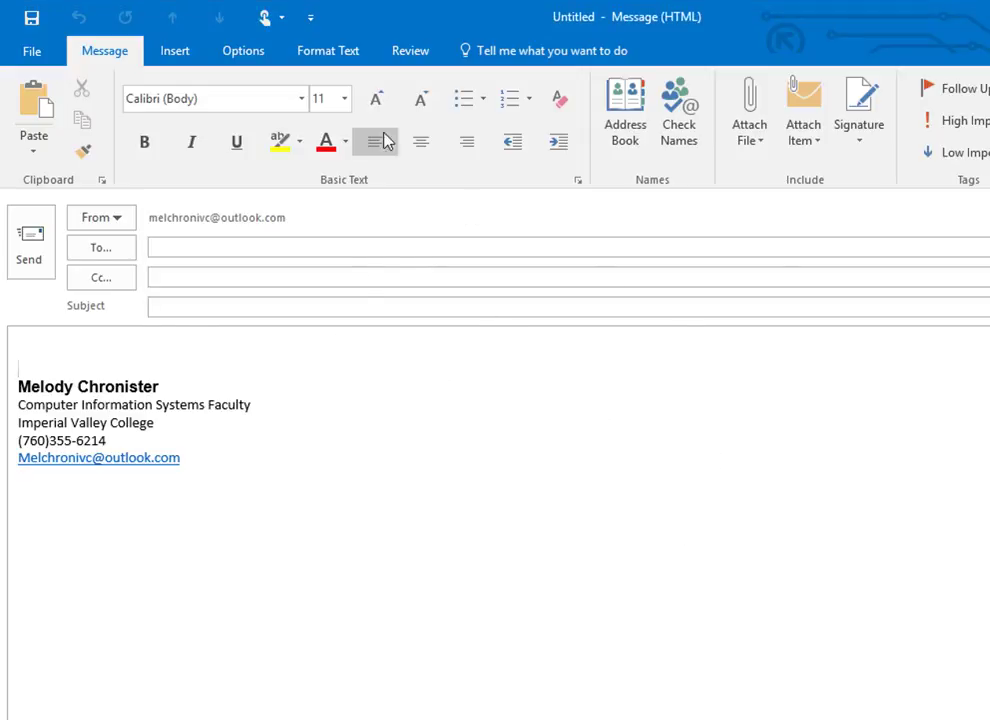
{"action": "left_click", "coordinate": [244, 48]}
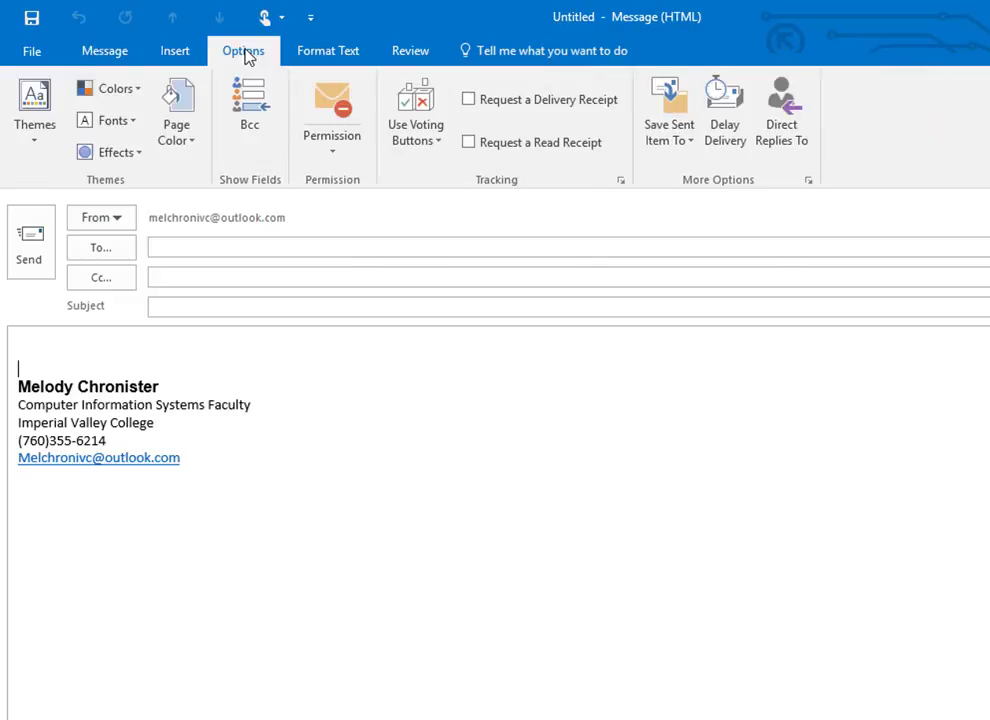
{"action": "left_click", "coordinate": [438, 141]}
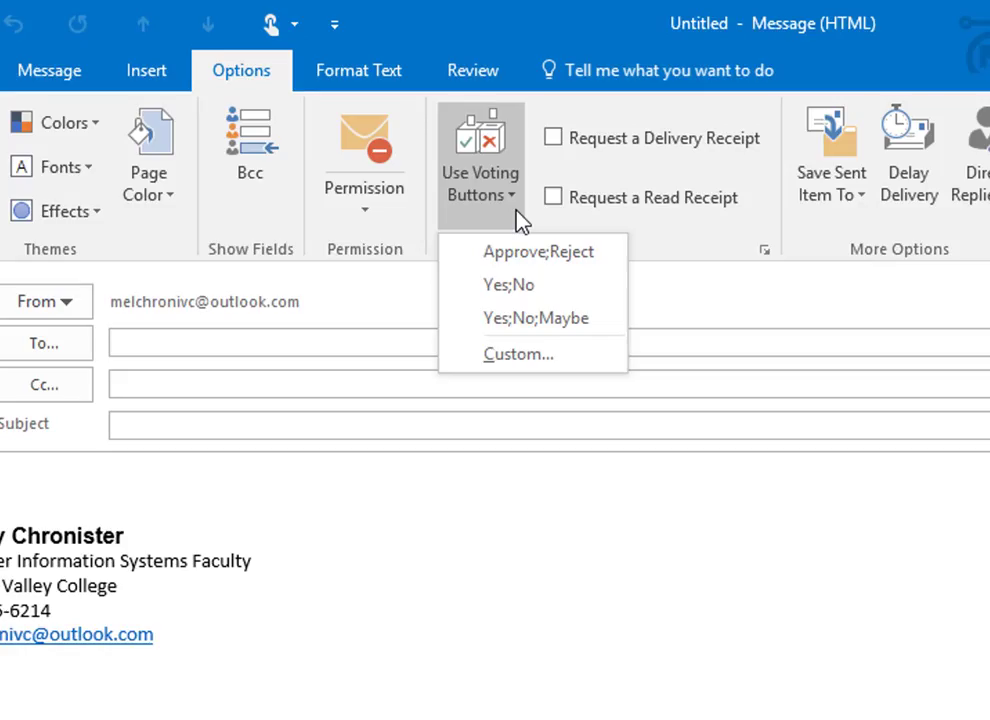
{"action": "left_click", "coordinate": [533, 356]}
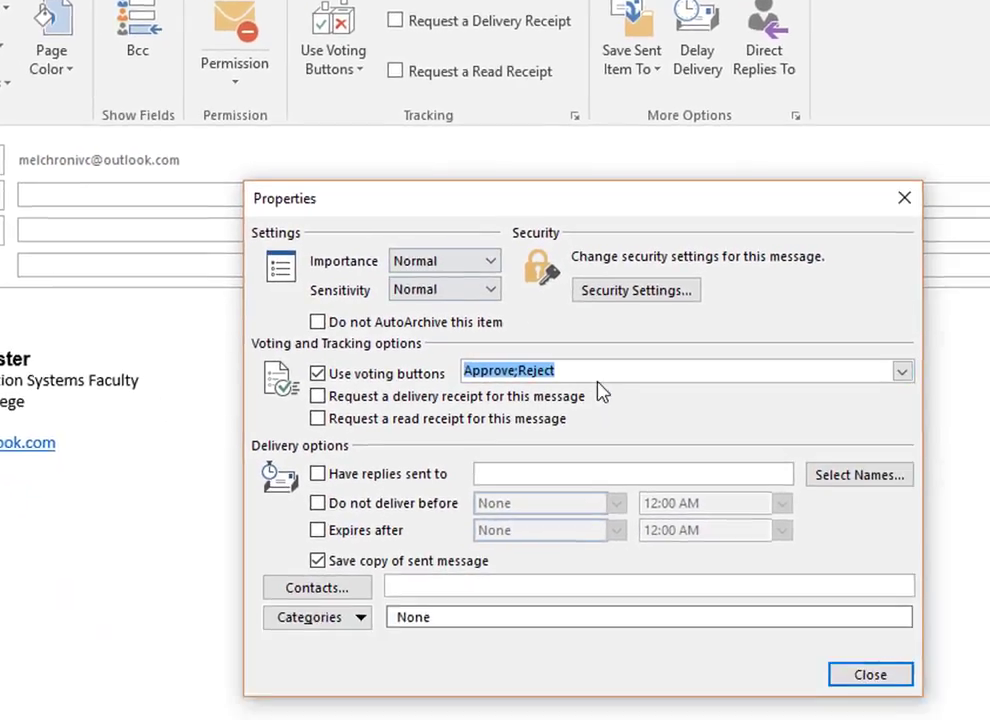
{"action": "left_click", "coordinate": [786, 559]}
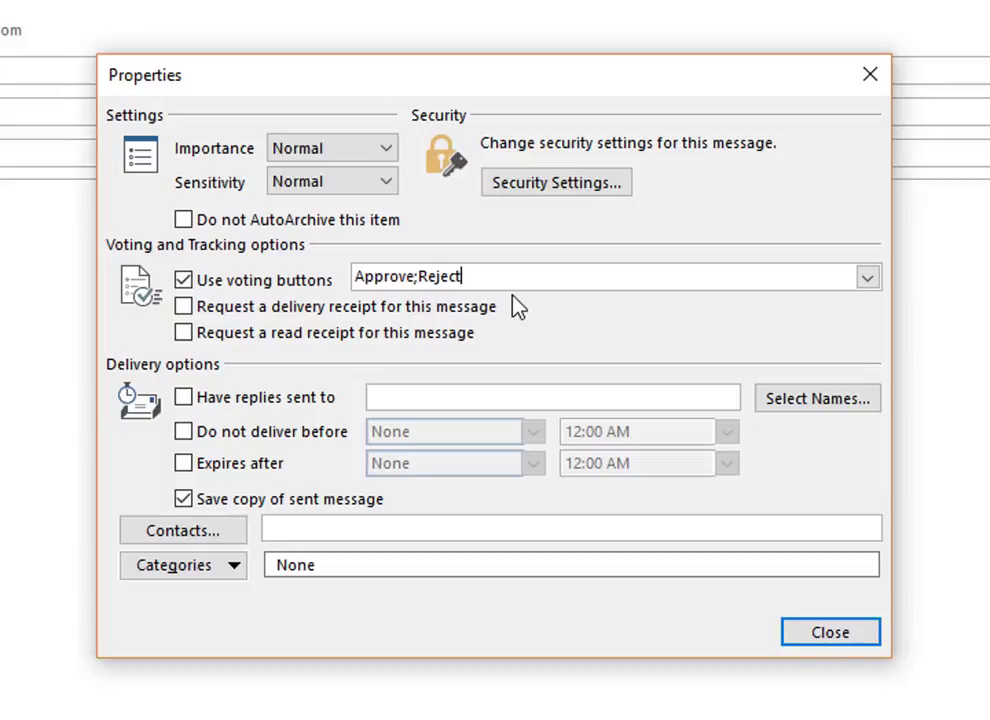
{"action": "key", "text": "Left"}
{"action": "key", "text": "Left"}
{"action": "key", "text": "Left"}
{"action": "key", "text": "Left"}
{"action": "key", "text": "Left"}
{"action": "key", "text": "Left"}
{"action": "key", "text": "BackSpace"}
{"action": "key", "text": "BackSpace"}
{"action": "key", "text": "BackSpace"}
{"action": "key", "text": "BackSpace"}
{"action": "key", "text": "BackSpace"}
{"action": "key", "text": "BackSpace"}
{"action": "key", "text": "BackSpace"}
{"action": "key", "text": "BackSpace"}
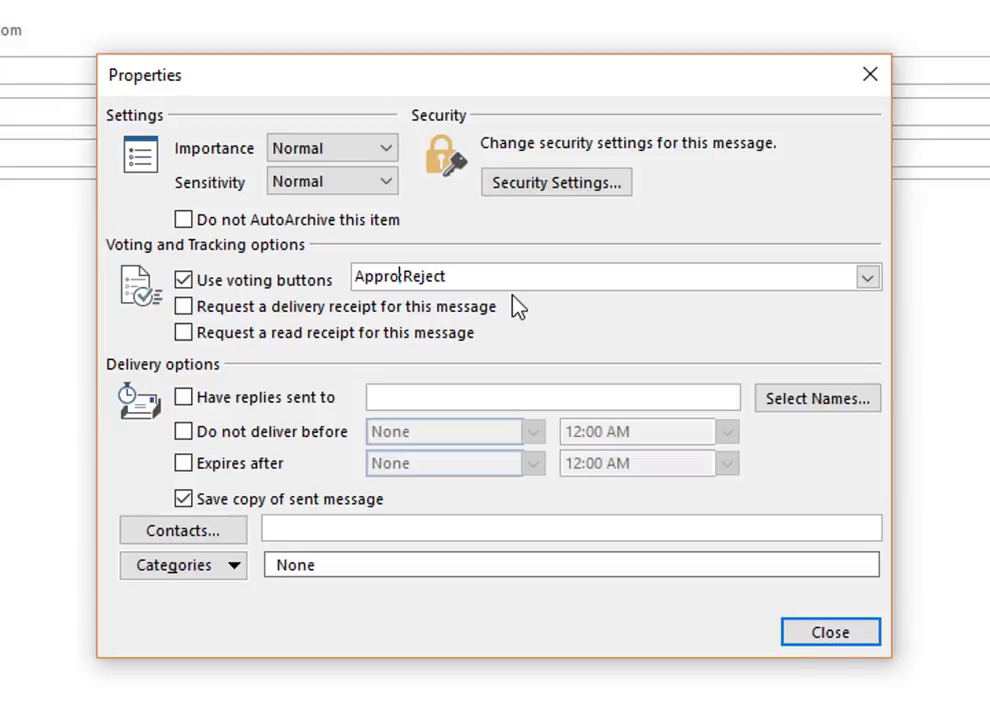
{"action": "type", "text": "Red;"}
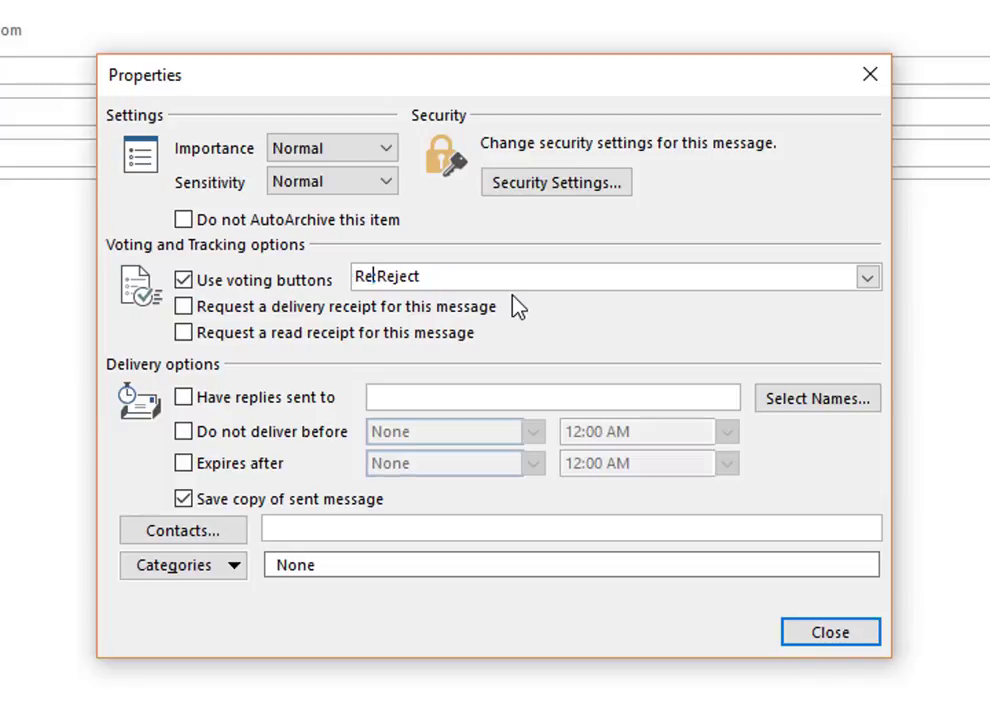
- Replace the Reject voting choice with Black and Blue, so the voting buttons read Red;Black;Blue
{"action": "left_click", "coordinate": [511, 276]}
{"action": "key", "text": "BackSpace"}
{"action": "key", "text": "BackSpace"}
{"action": "key", "text": "BackSpace"}
{"action": "key", "text": "BackSpace"}
{"action": "key", "text": "BackSpace"}
{"action": "key", "text": "BackSpace"}
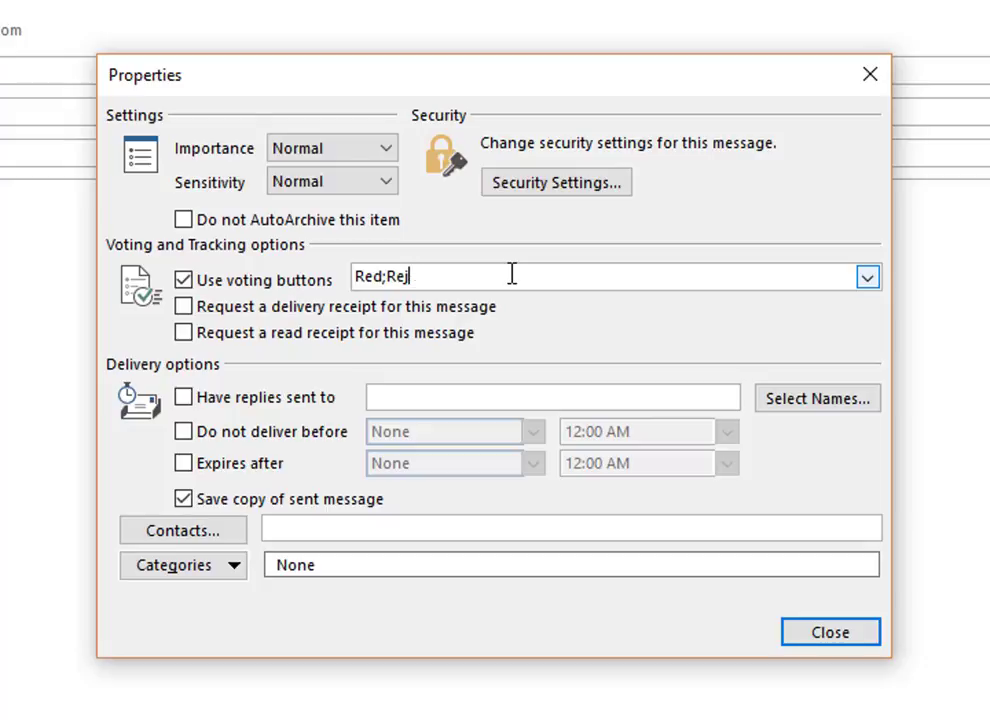
{"action": "type", "text": "Black;Blue"}
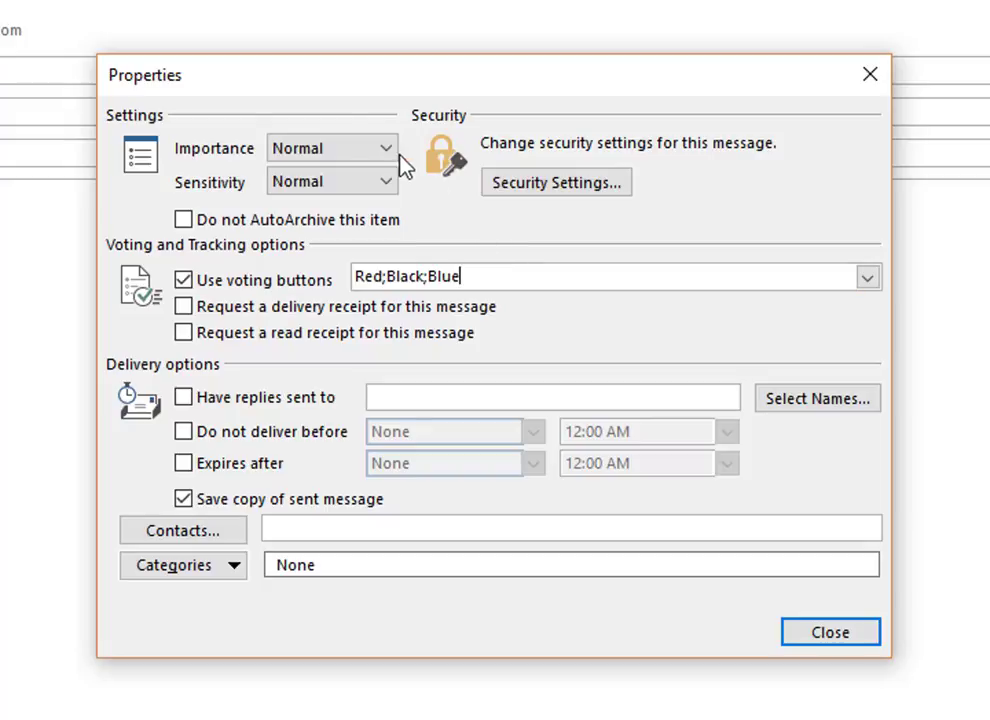
- Set the message's importance to High and leave its sensitivity at Normal
{"action": "left_click", "coordinate": [362, 148]}
{"action": "left_click", "coordinate": [330, 209]}
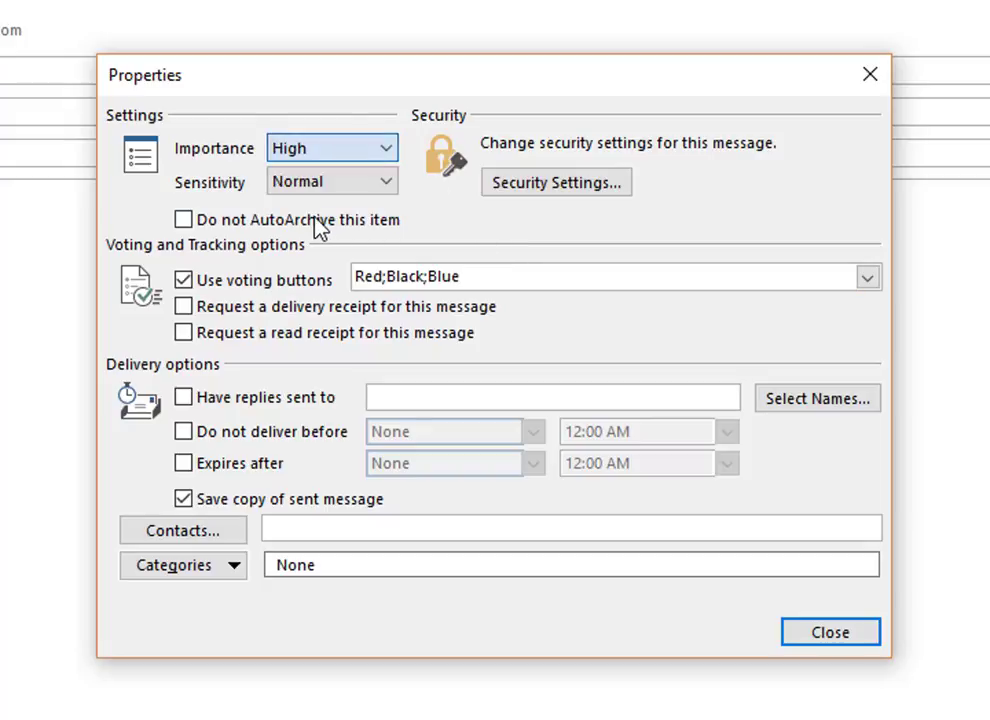
{"action": "left_click", "coordinate": [295, 187]}
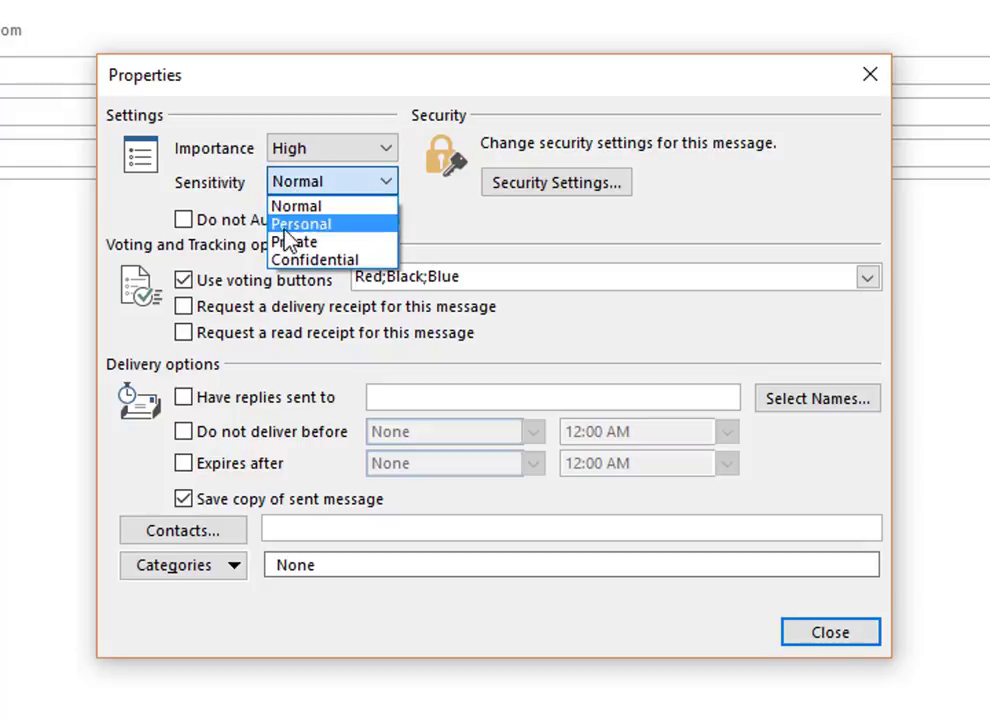
{"action": "left_click", "coordinate": [285, 205]}
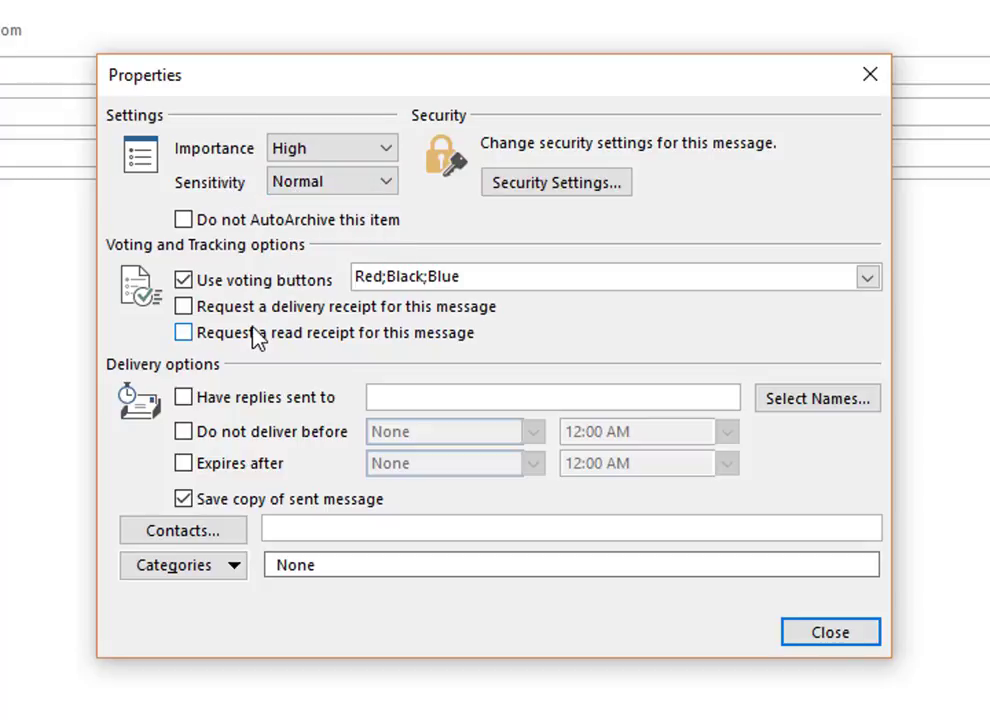
- Have replies to the message sent to the sender's own e-mail address
{"action": "left_click", "coordinate": [186, 335]}
{"action": "left_click", "coordinate": [189, 399]}
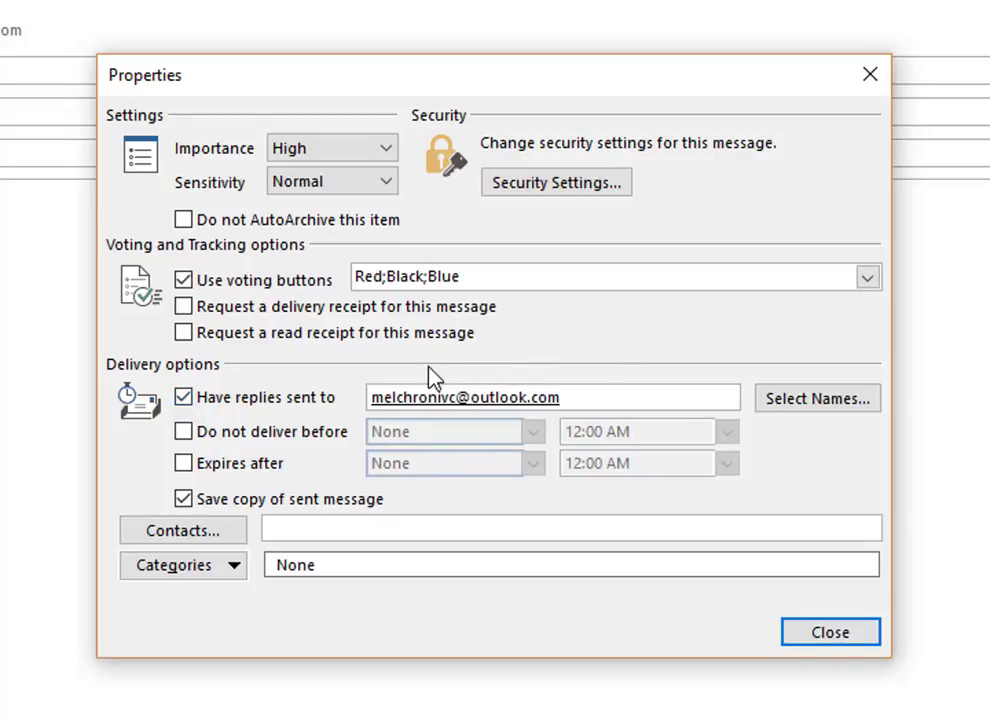
{"action": "mouse_move", "coordinate": [406, 397]}
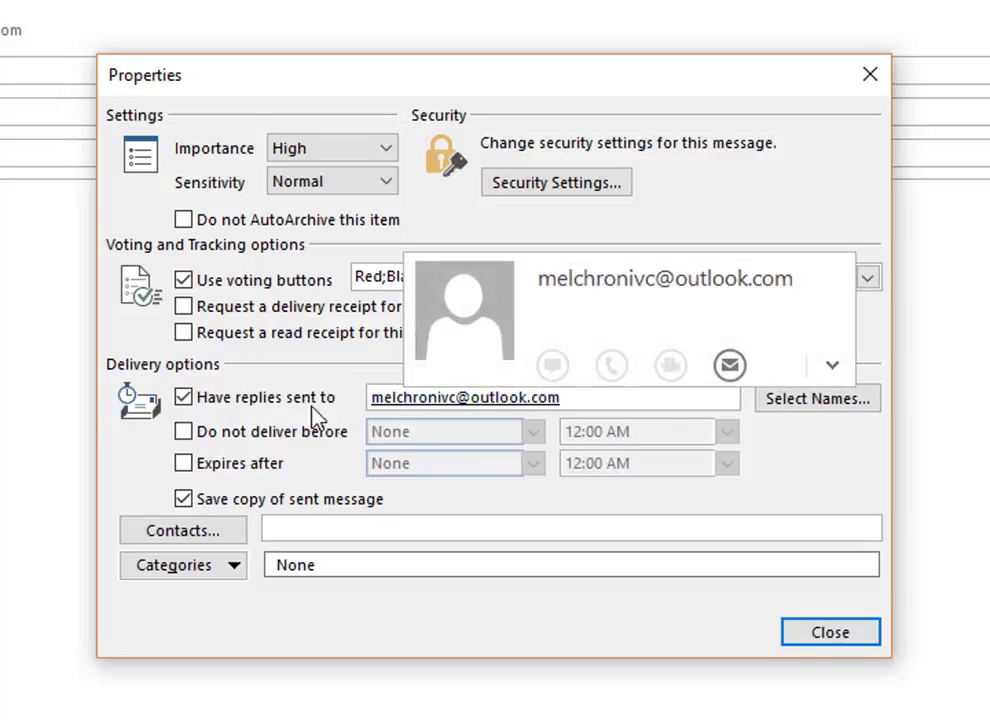
- Try the delayed delivery and expiration options, turning each one on and back off
{"action": "left_click", "coordinate": [195, 436]}
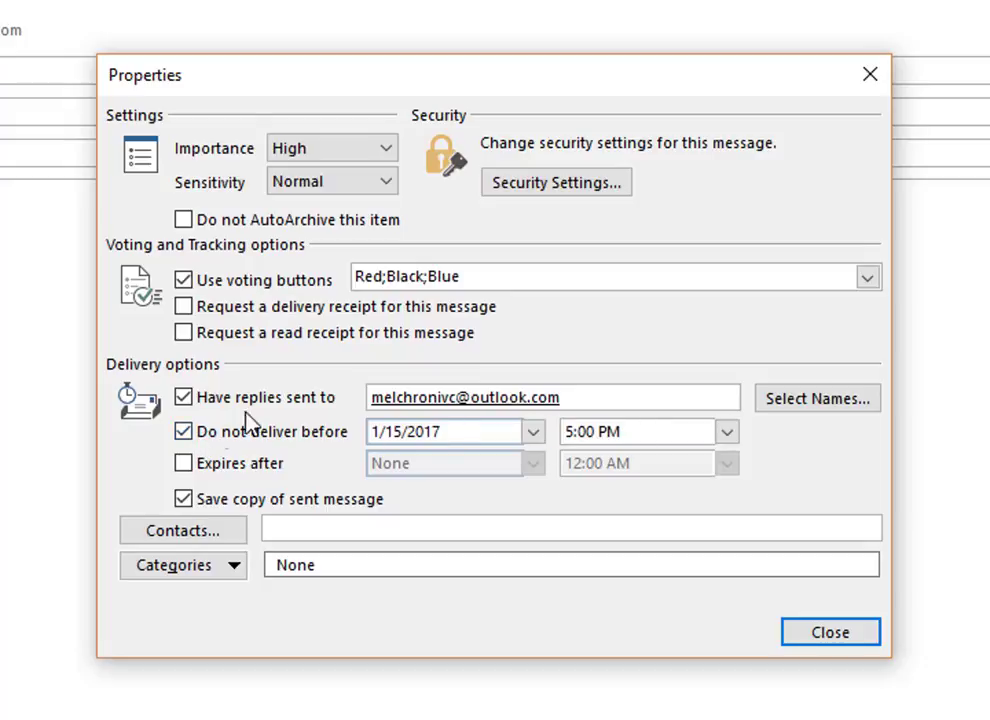
{"action": "left_click", "coordinate": [258, 437]}
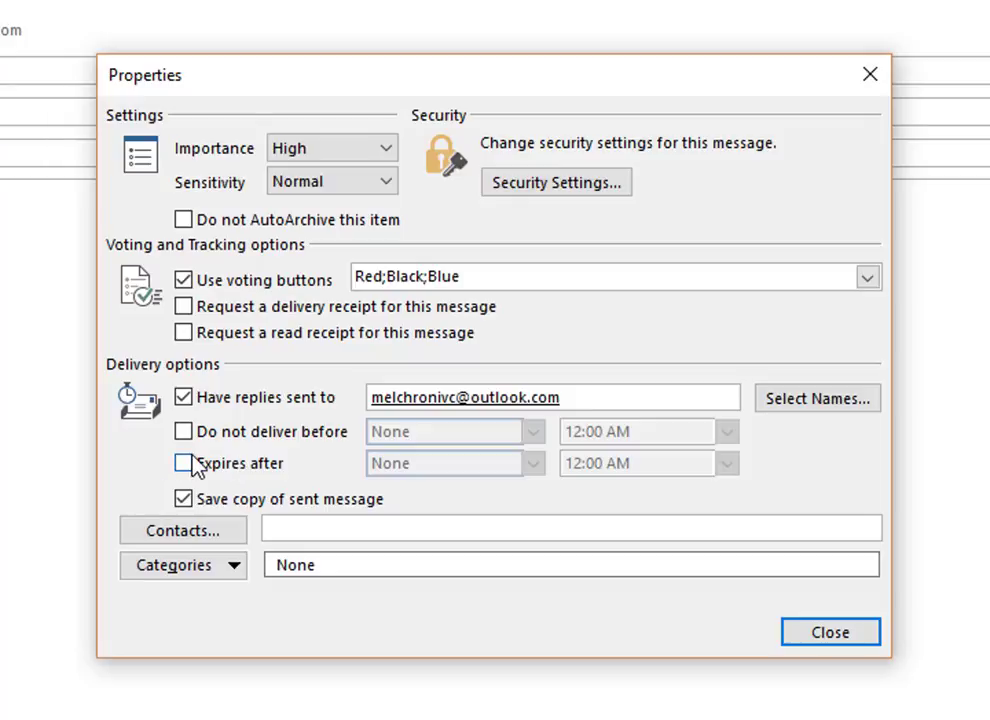
{"action": "left_click", "coordinate": [188, 465]}
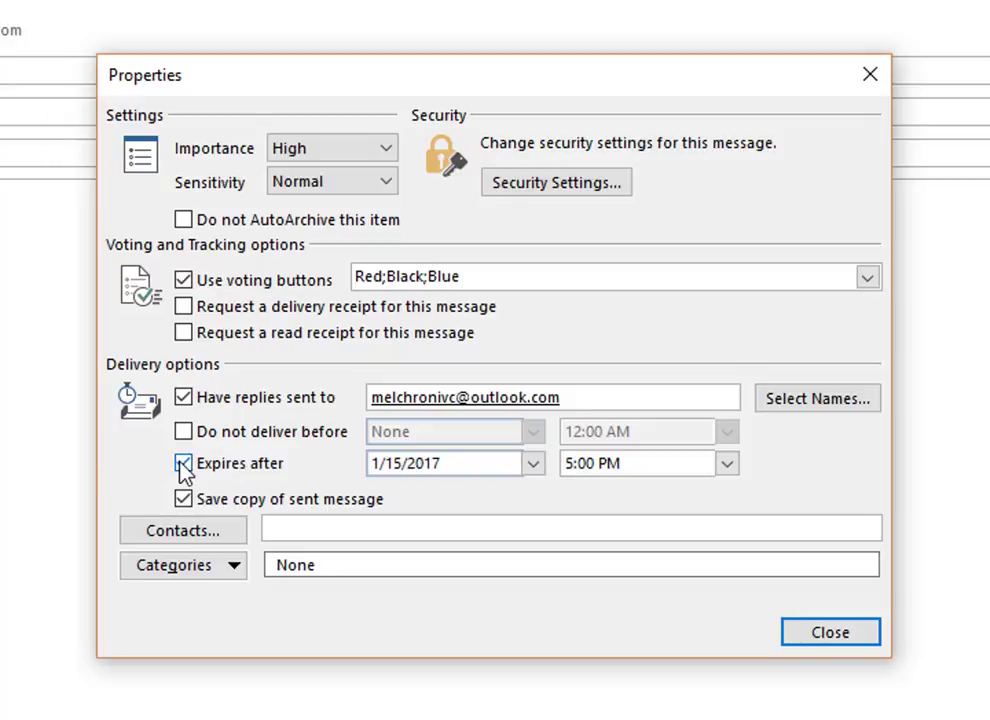
{"action": "left_click", "coordinate": [184, 465]}
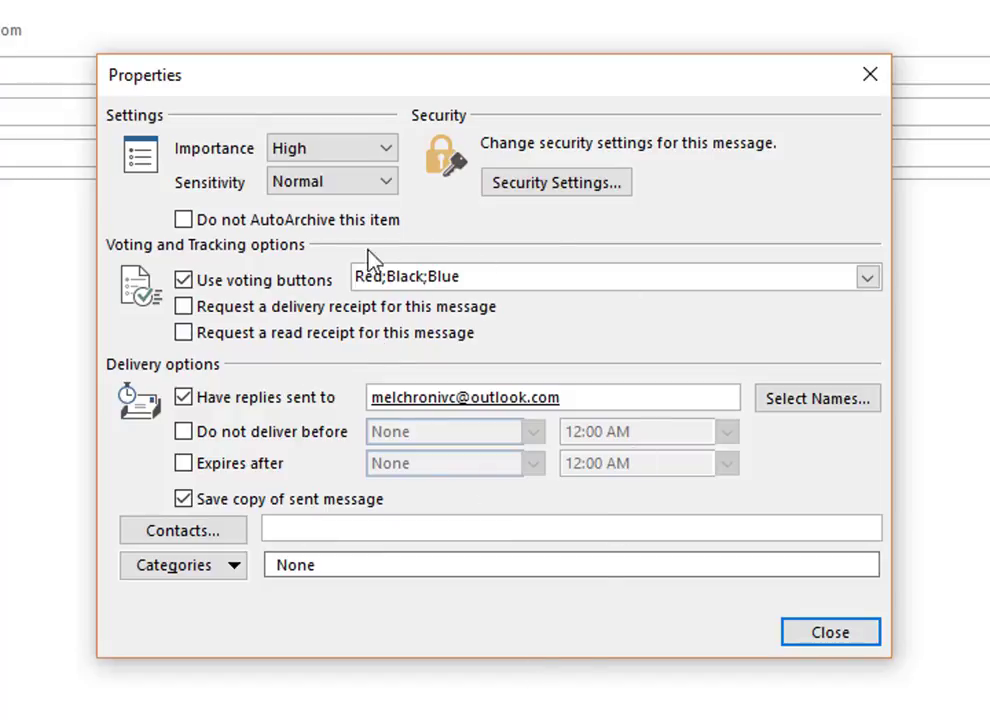
- Close the message properties and add the sender's own Outlook address as the recipient
{"action": "left_click", "coordinate": [834, 642]}
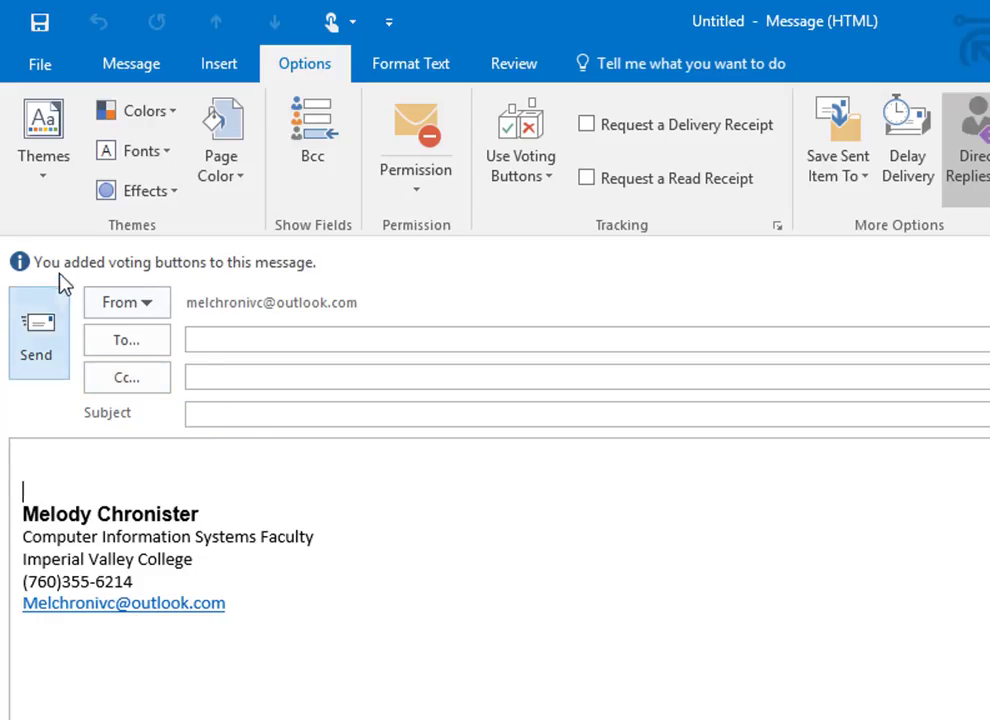
{"action": "left_click", "coordinate": [234, 342]}
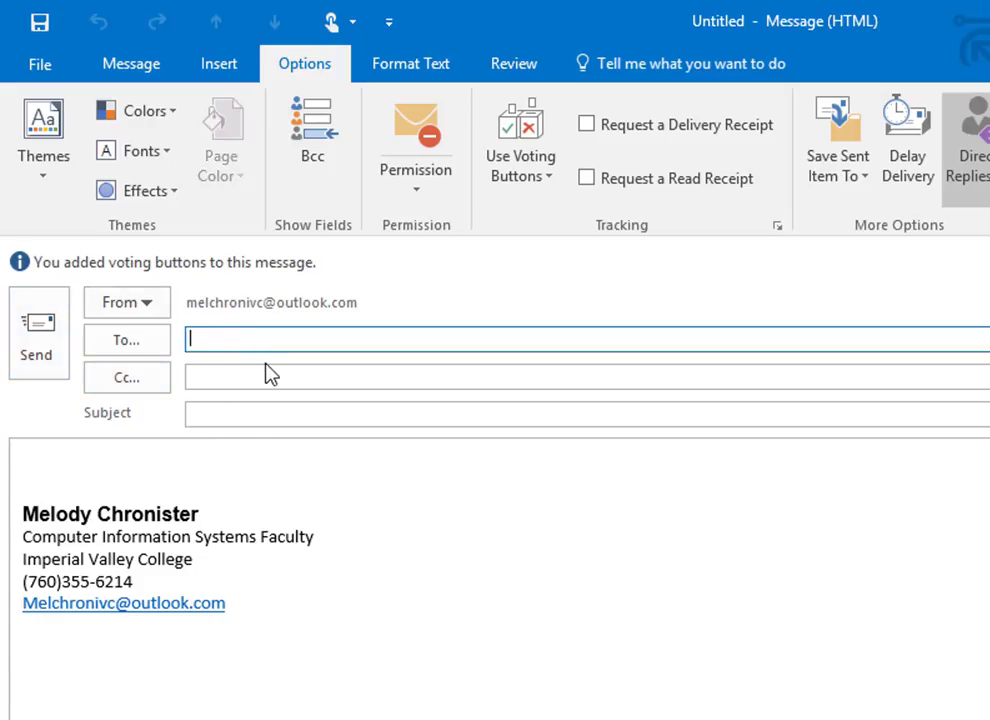
{"action": "type", "text": "mel"}
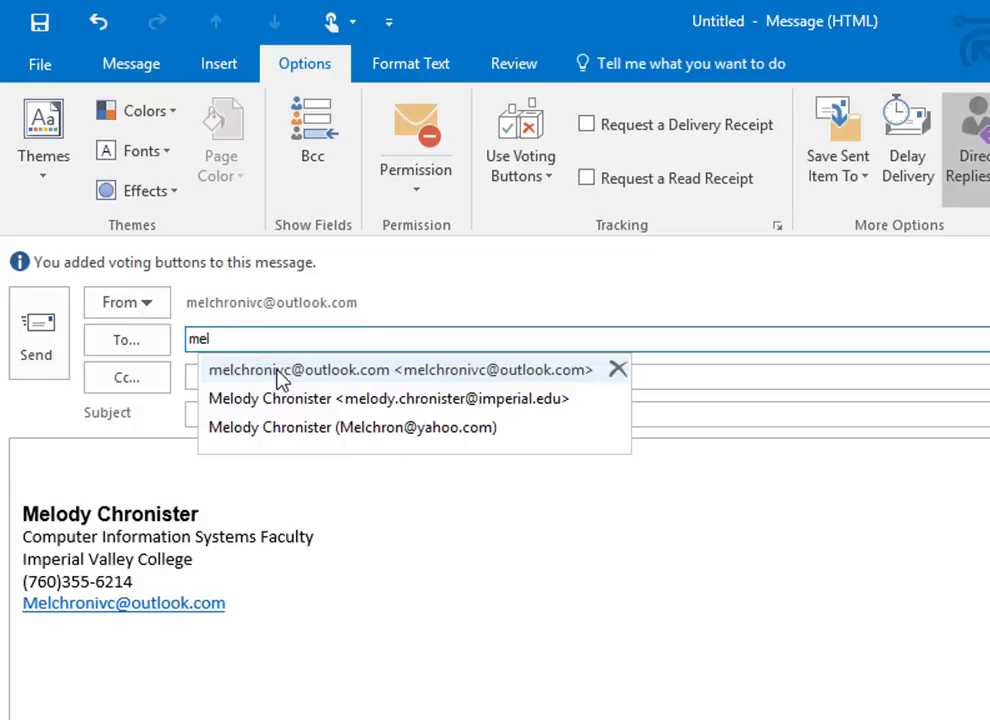
{"action": "left_click", "coordinate": [281, 378]}
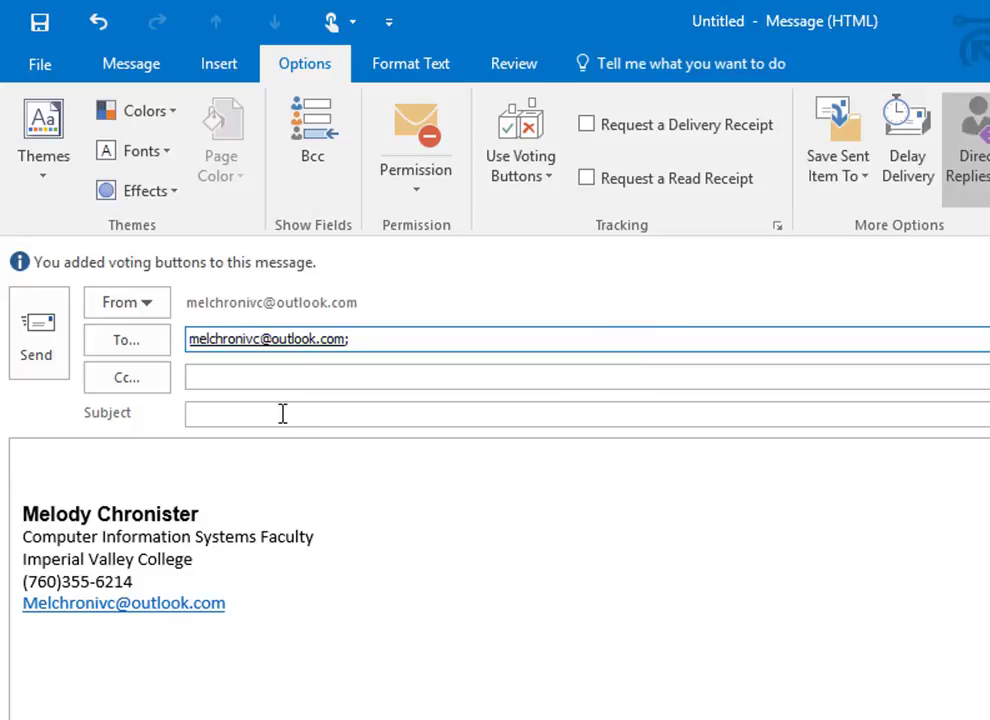
- Enter "Chose your favorite color" as the subject and send the message
{"action": "left_click", "coordinate": [283, 413]}
{"action": "type", "text": "Chose yo"}
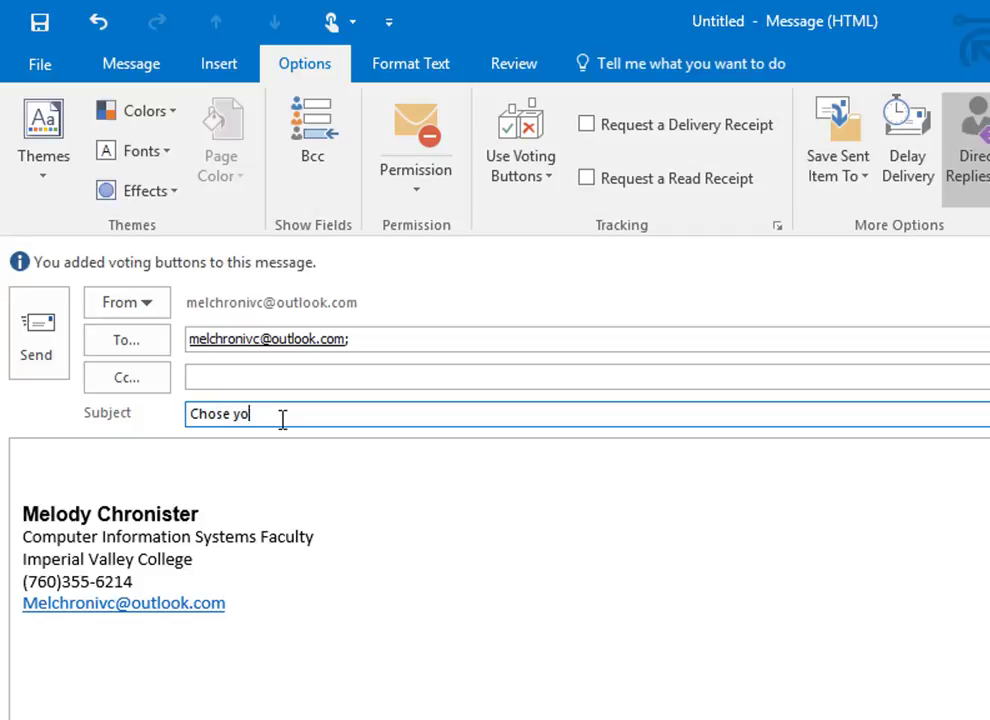
{"action": "type", "text": "ur favorite color"}
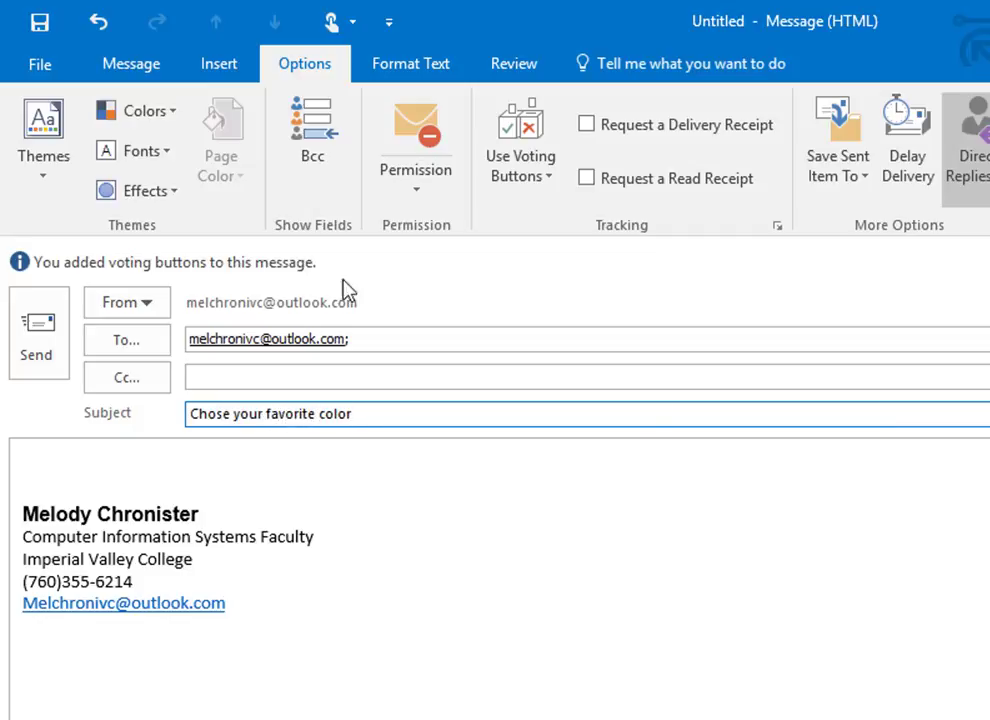
{"action": "left_click", "coordinate": [270, 453]}
{"action": "left_click", "coordinate": [495, 336]}
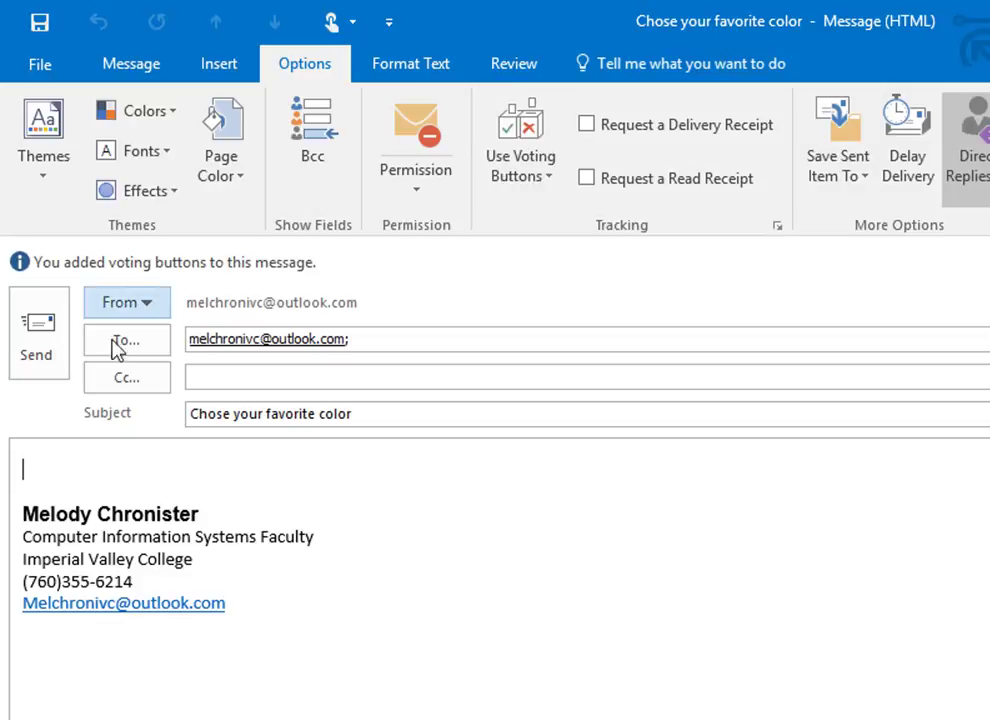
{"action": "left_click", "coordinate": [35, 368]}
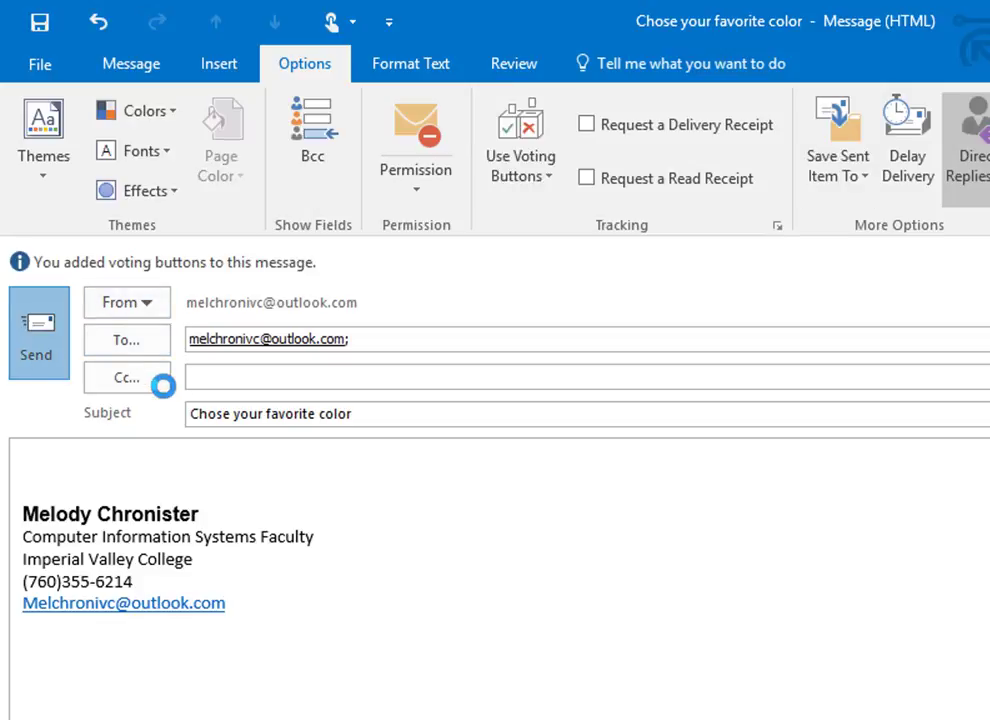
- Bring up the main mailbox window, maximize it and open the Sent Items folder
{"action": "key", "text": "super+Tab"}
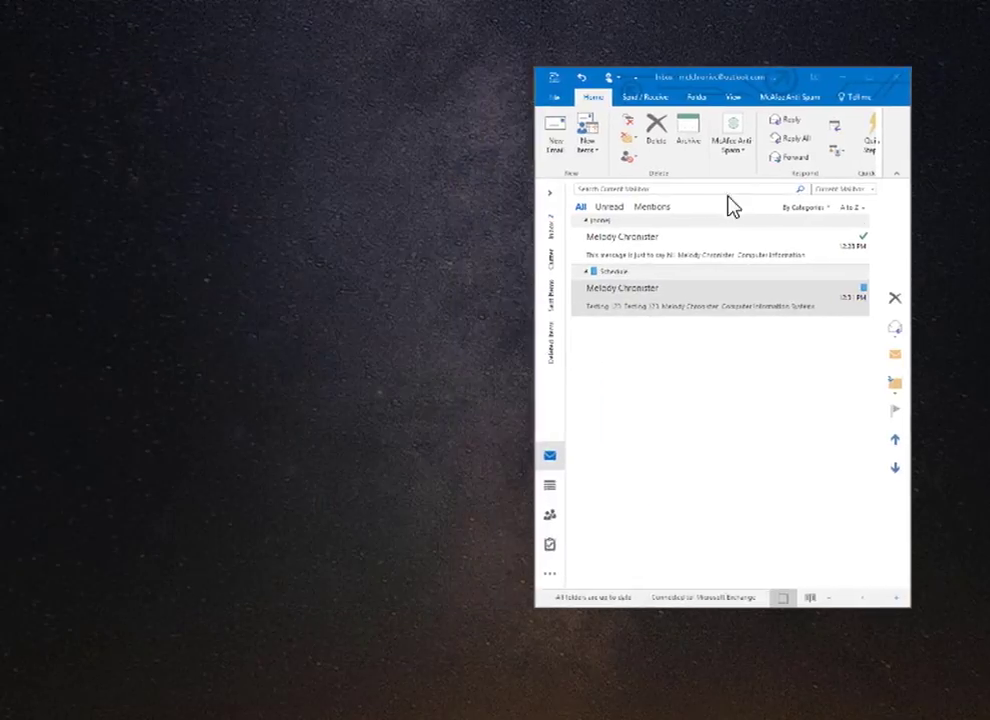
{"action": "left_click_drag", "start_coordinate": [733, 206], "coordinate": [985, 212]}
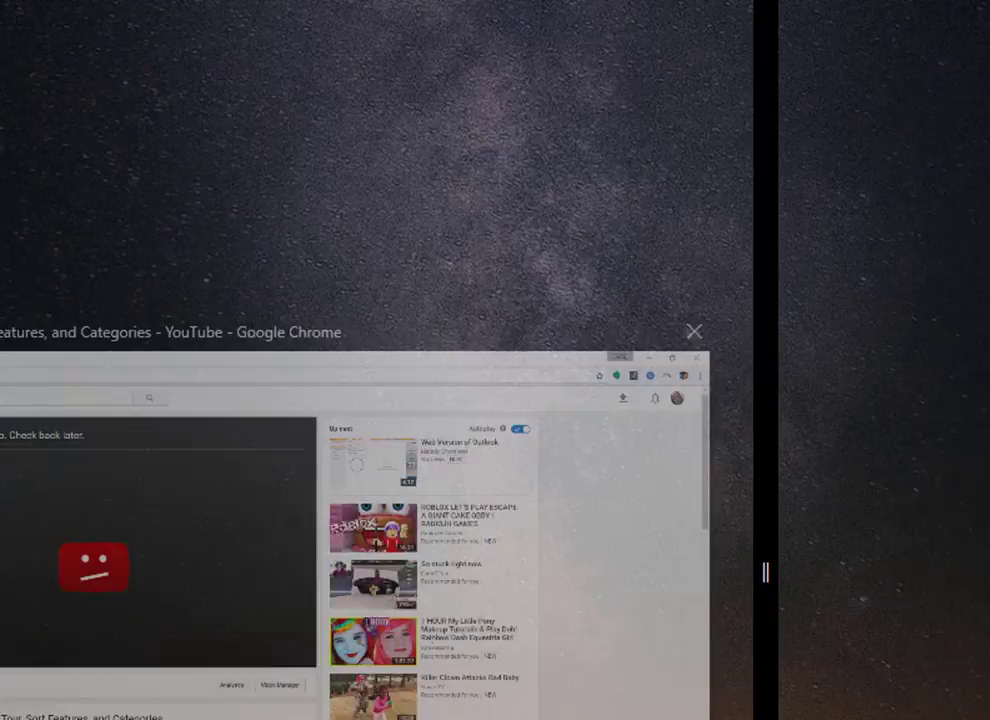
{"action": "left_click_drag", "start_coordinate": [758, 261], "coordinate": [236, 235]}
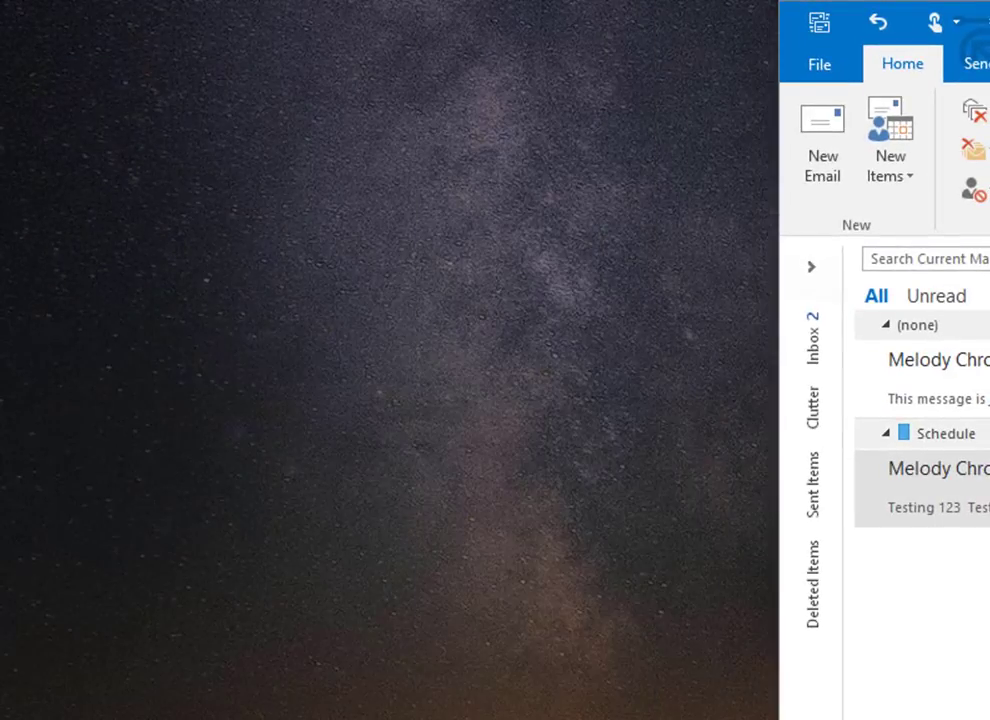
{"action": "key", "text": "super+Up"}
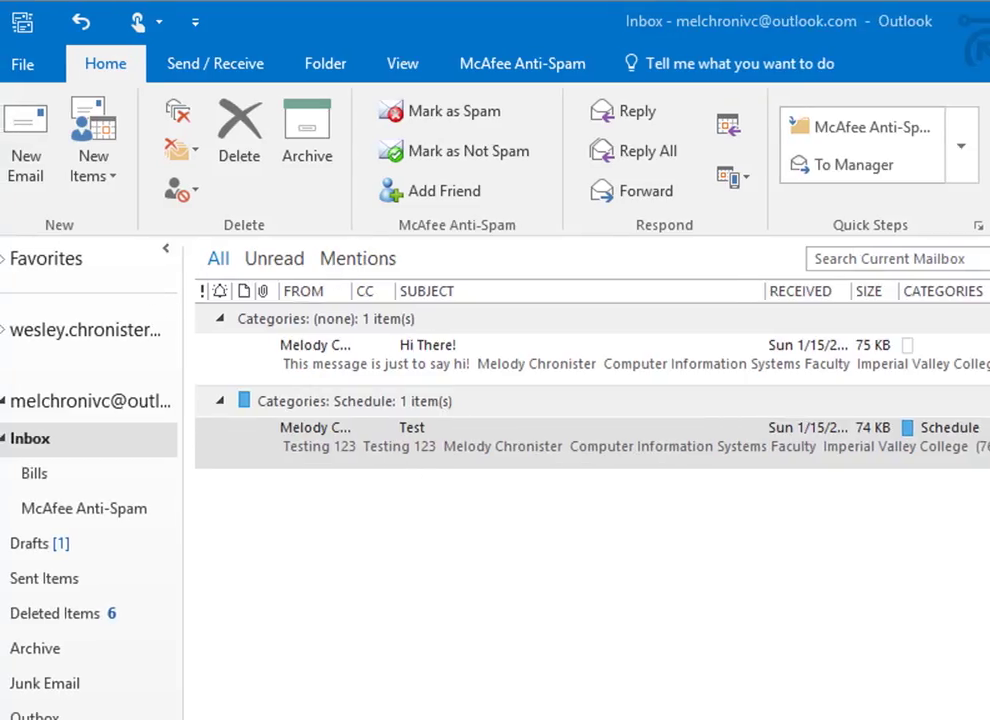
{"action": "left_click", "coordinate": [75, 581]}
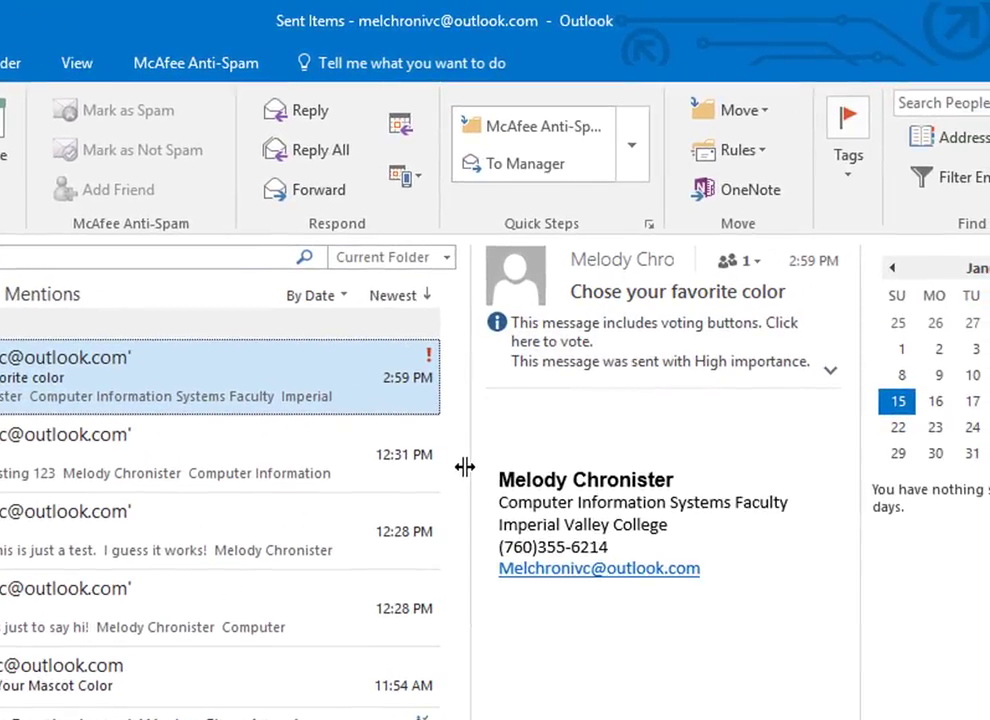
- Widen the reading pane and vote Blue on the "Chose your favorite color" message, sending the response immediately
{"action": "left_click_drag", "start_coordinate": [465, 467], "coordinate": [205, 480]}
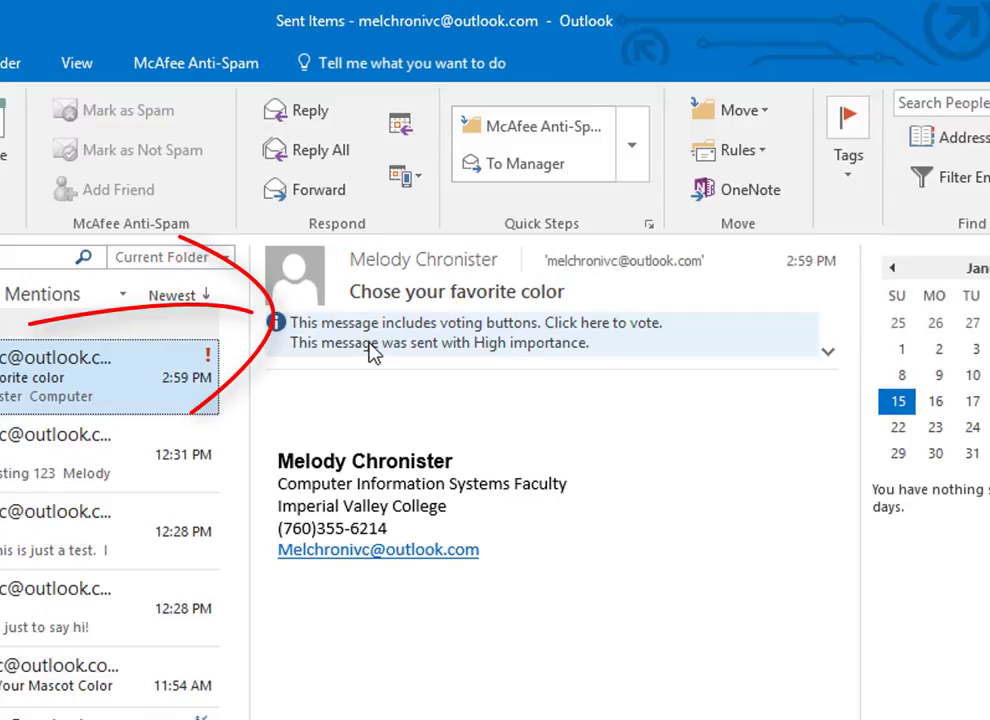
{"action": "left_click", "coordinate": [371, 345]}
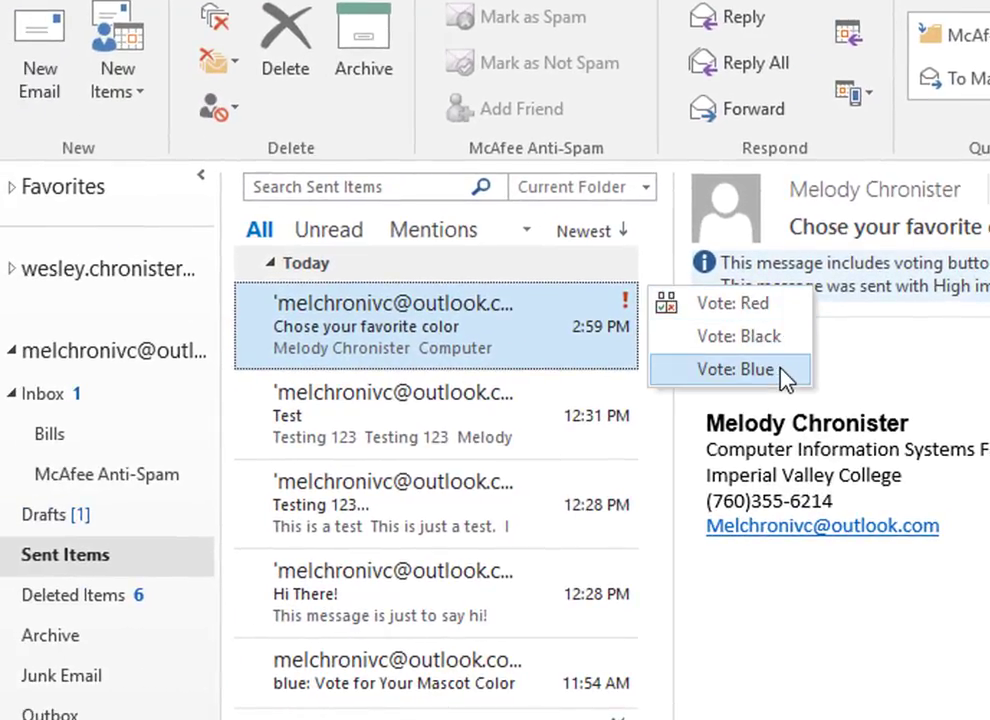
{"action": "left_click", "coordinate": [783, 371]}
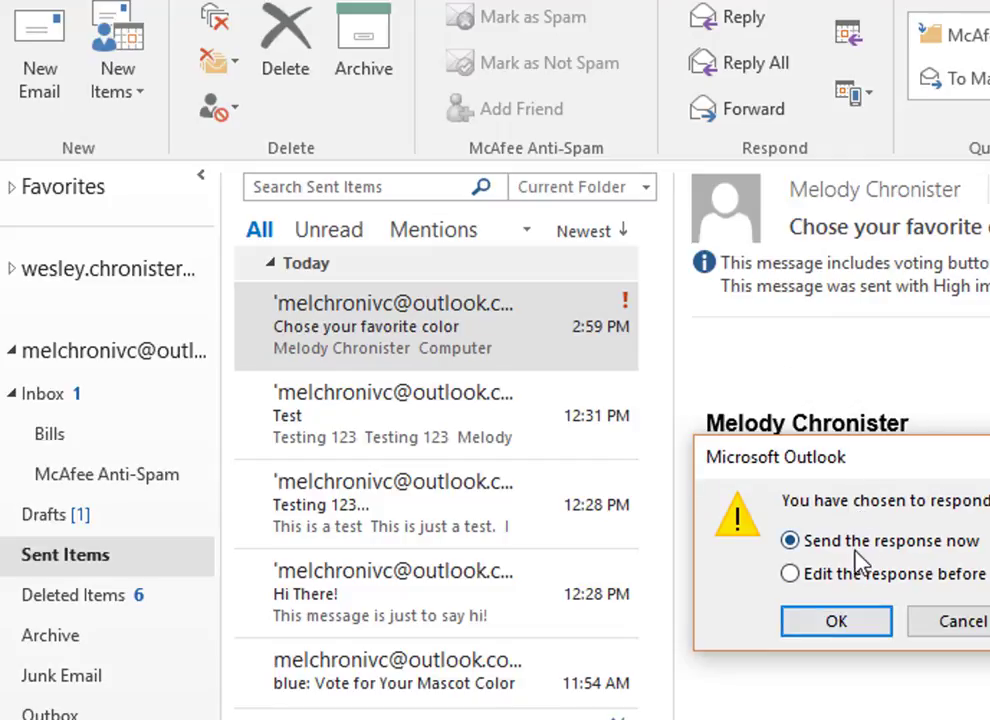
{"action": "left_click", "coordinate": [818, 624]}
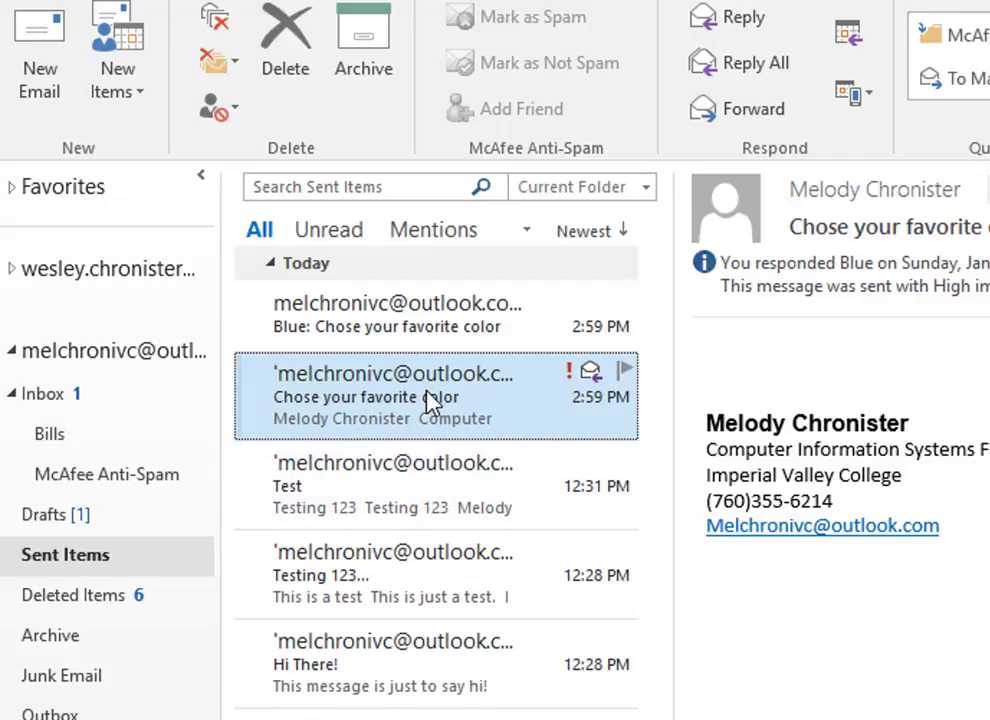
- Switch from Sent Items to the Inbox, open the received "Chose your favorite color" message and widen its window across the screen
{"action": "left_click", "coordinate": [407, 336]}
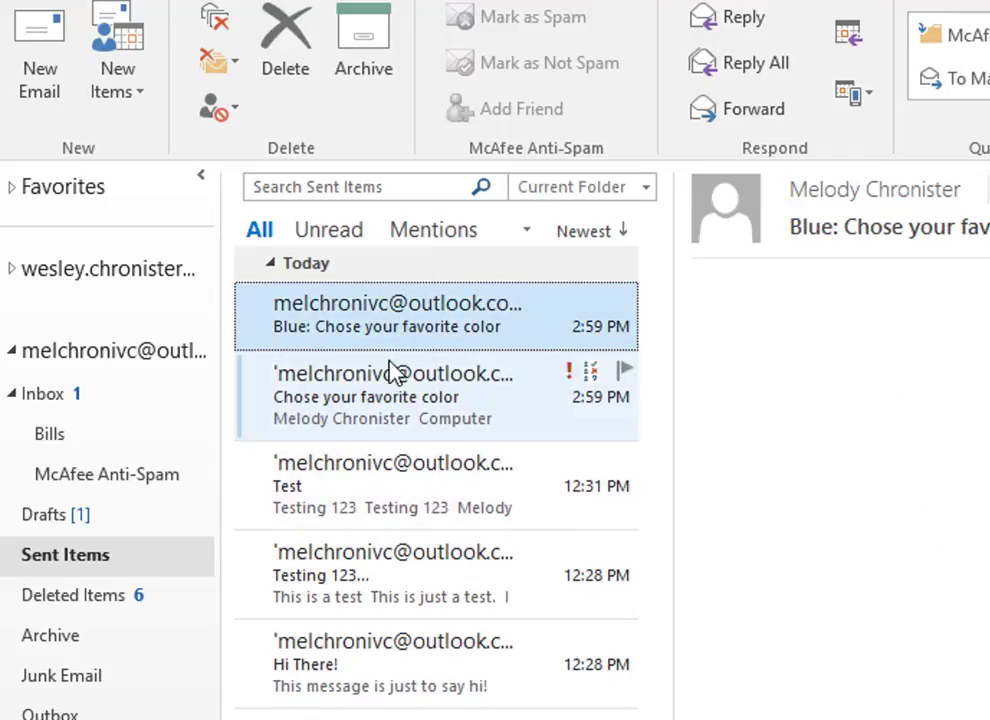
{"action": "left_click", "coordinate": [113, 397]}
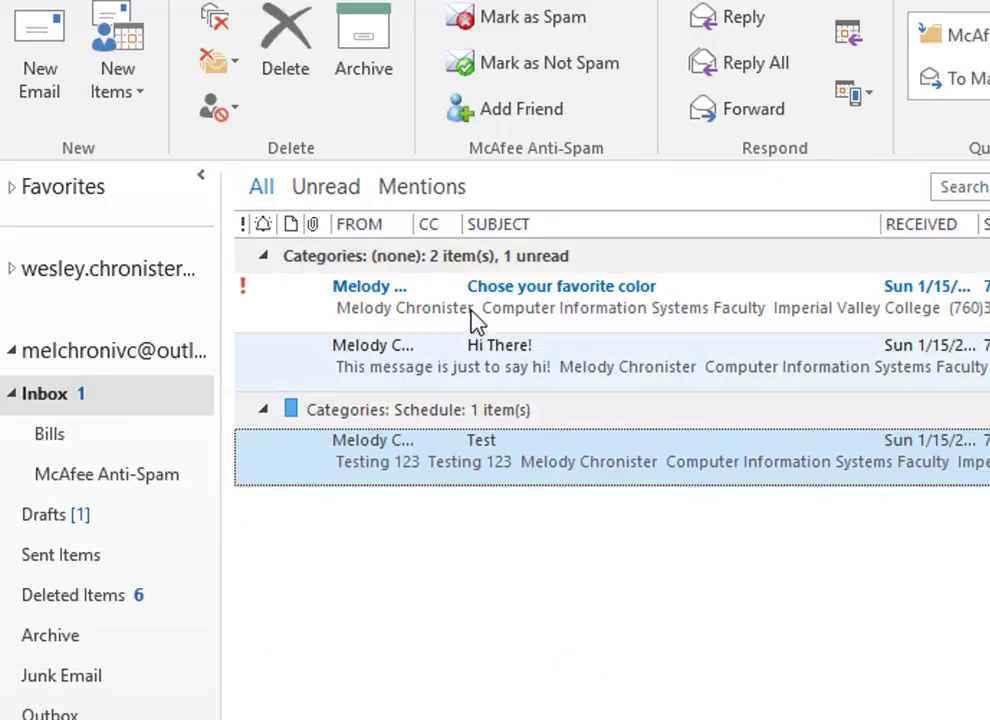
{"action": "left_click", "coordinate": [559, 299]}
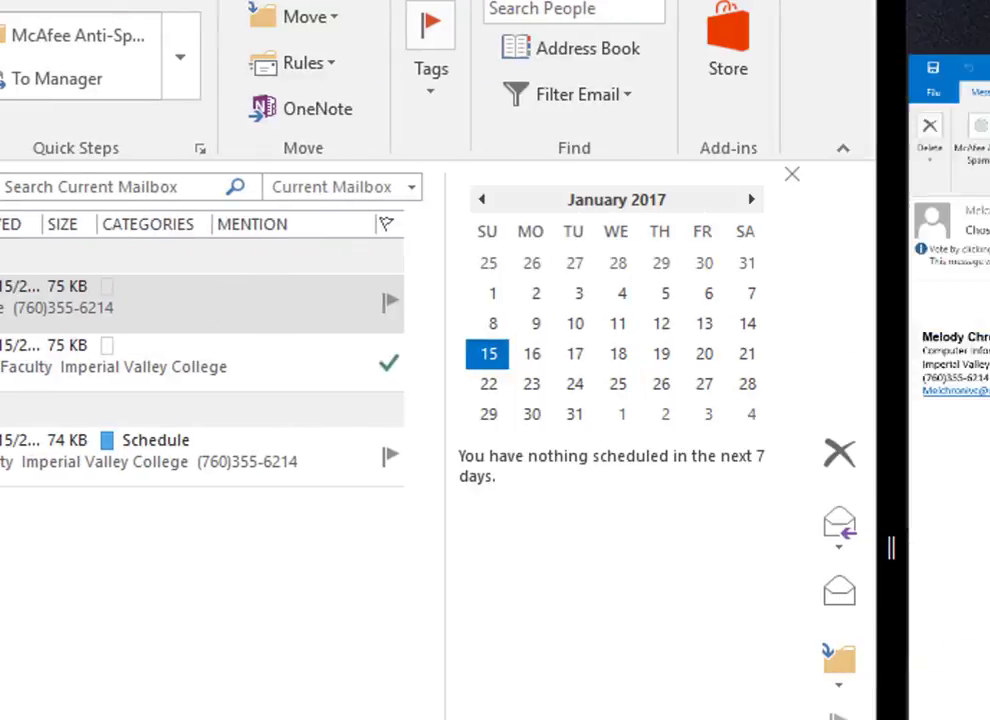
{"action": "left_click_drag", "start_coordinate": [887, 265], "coordinate": [2, 265]}
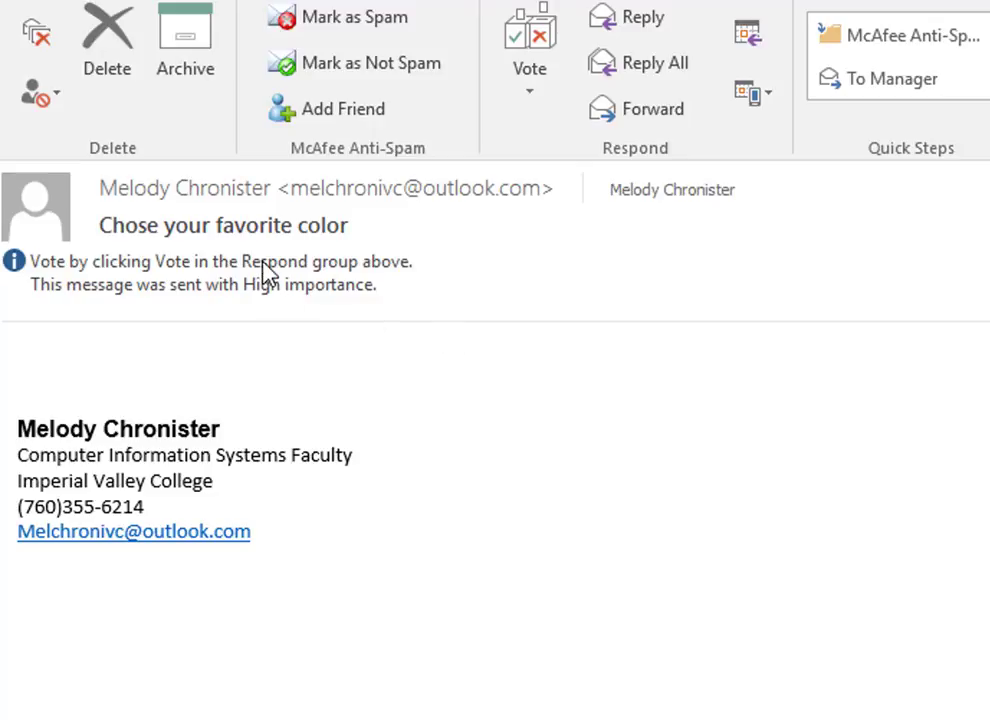
- Bring the mailbox window back at full width and open the "Blue: Chose your favorite color" response in the Inbox
{"action": "left_click", "coordinate": [275, 225]}
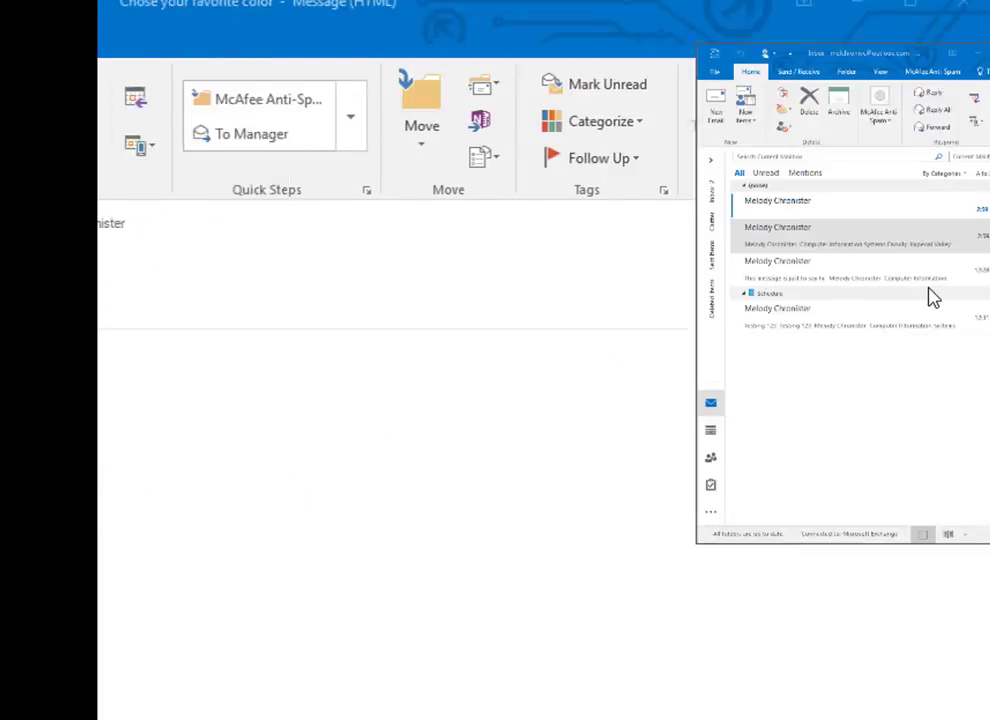
{"action": "left_click_drag", "start_coordinate": [932, 298], "coordinate": [983, 347]}
{"action": "left_click_drag", "start_coordinate": [824, 200], "coordinate": [97, 195]}
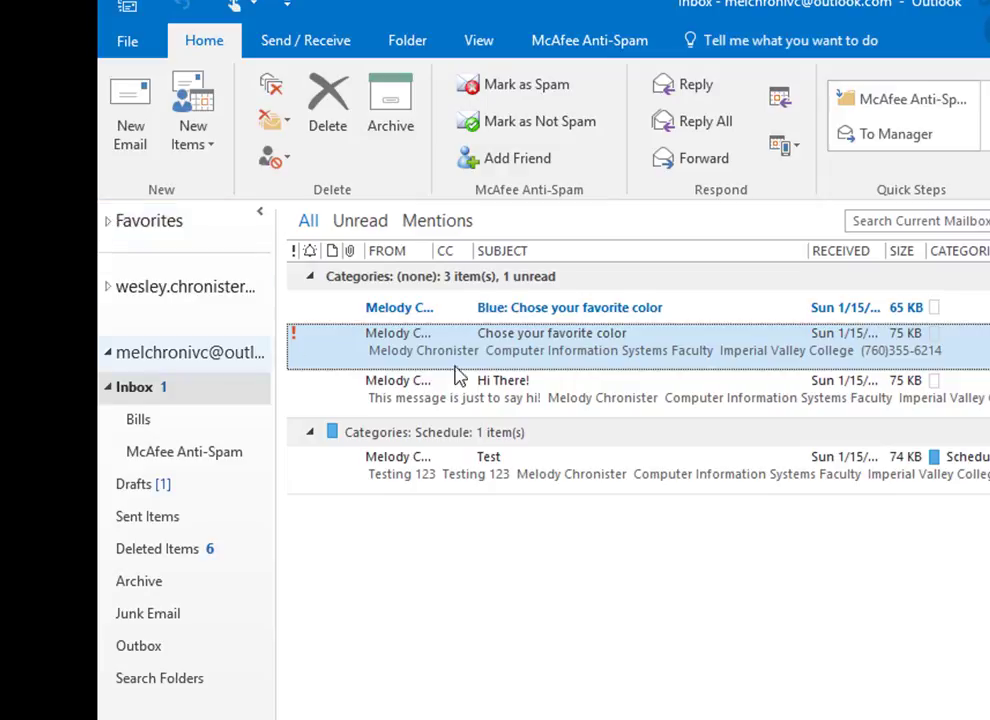
{"action": "left_click", "coordinate": [614, 312]}
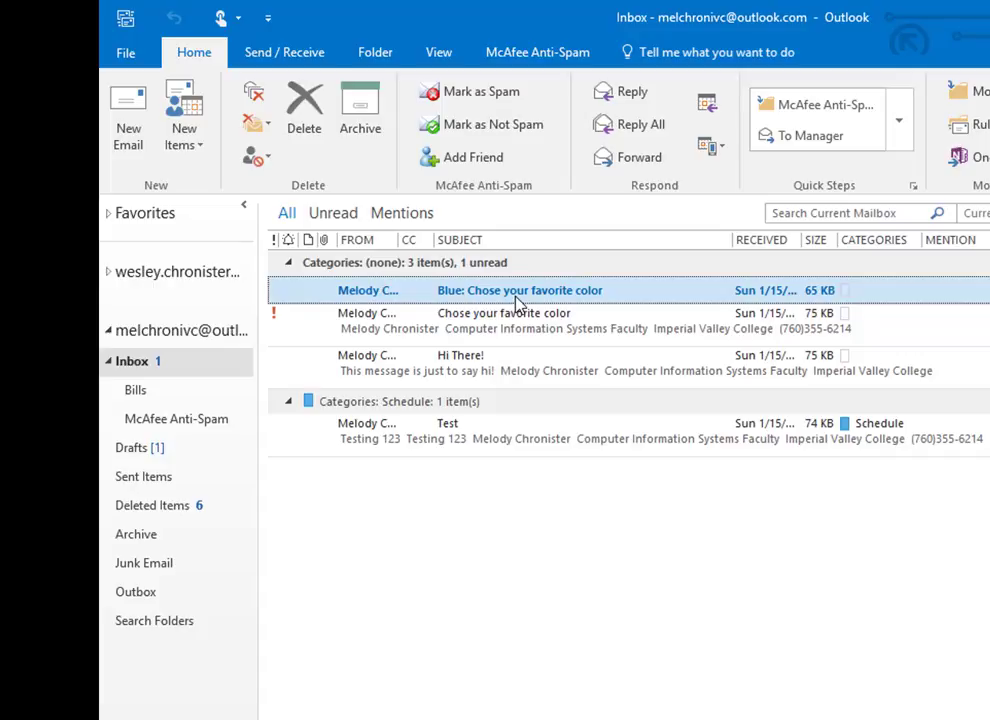
{"action": "right_click", "coordinate": [517, 300]}
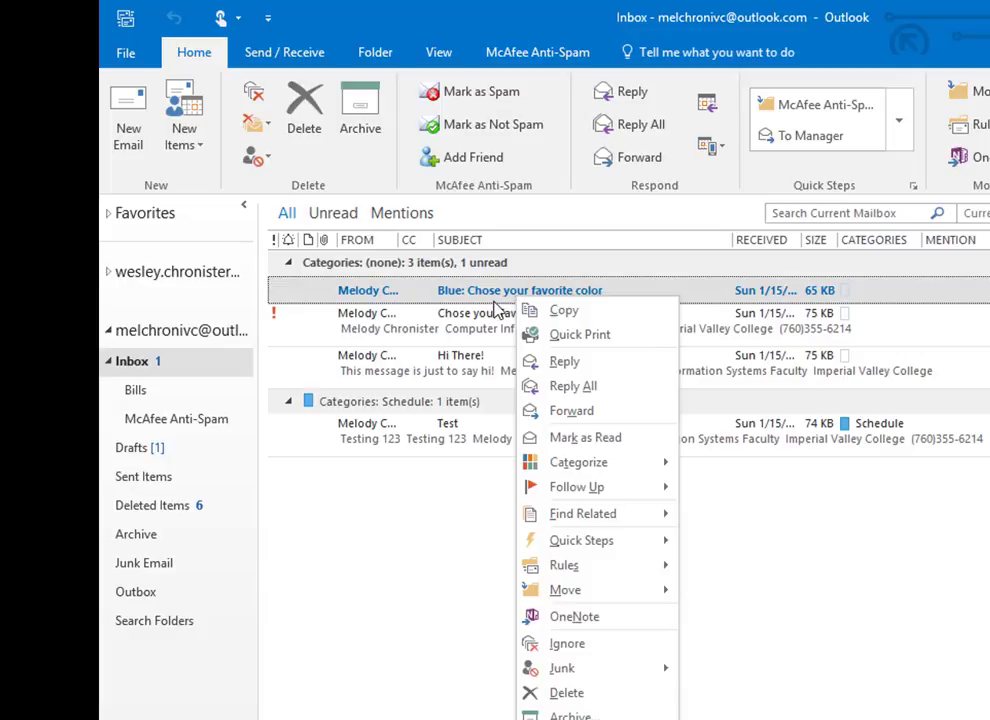
{"action": "left_click", "coordinate": [483, 298]}
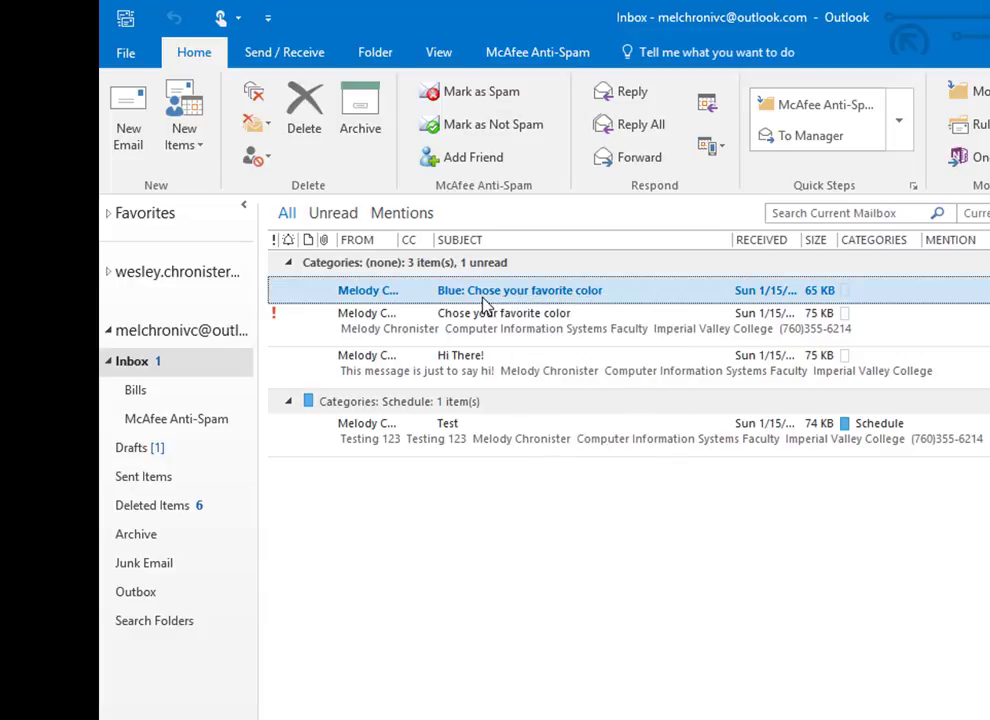
{"action": "double_click", "coordinate": [484, 300]}
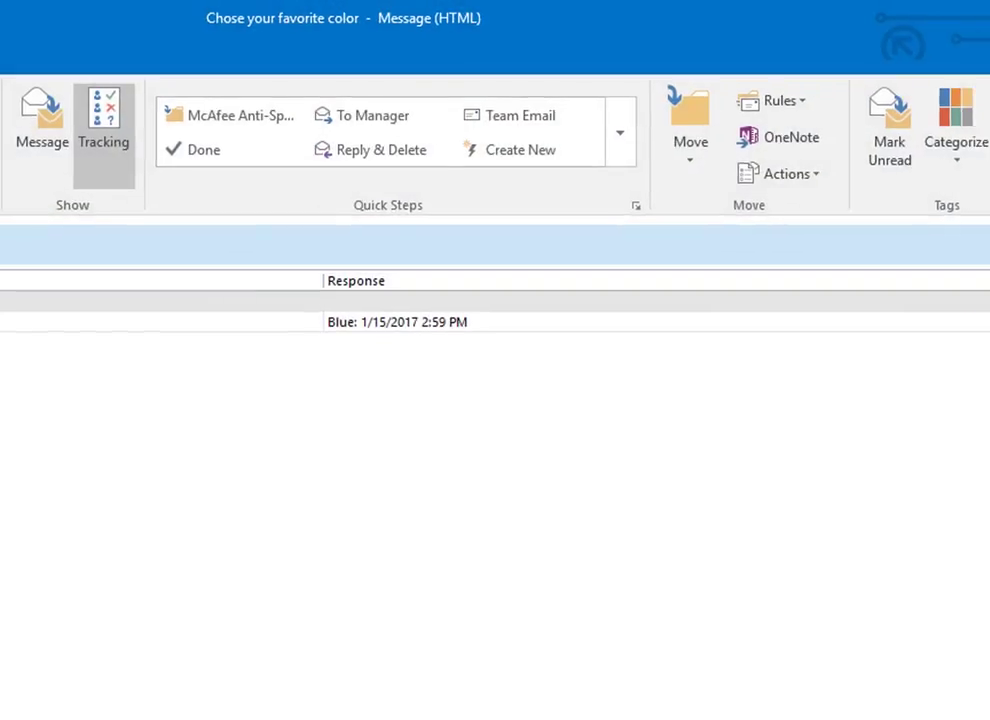
- Move the "Chose your favorite color" tracking window onto the recorded screen area and enlarge it to fill the screen
{"action": "key", "text": "super+Left"}
{"action": "left_click", "coordinate": [100, 18]}
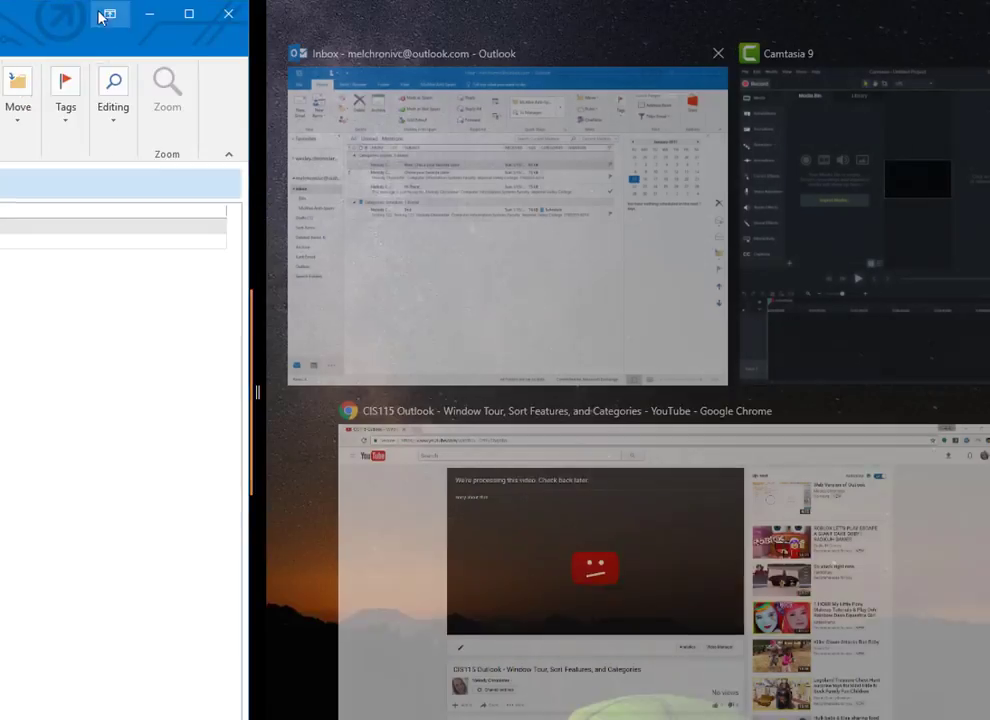
{"action": "key", "text": "super+Right"}
{"action": "key", "text": "super+Right"}
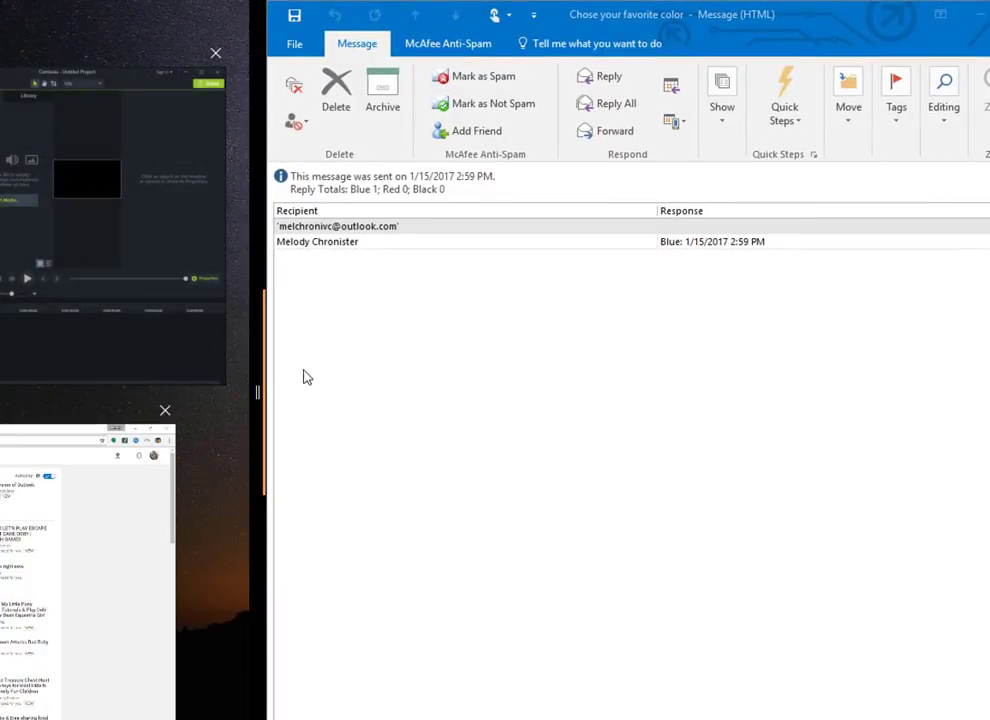
{"action": "left_click_drag", "start_coordinate": [252, 329], "coordinate": [0, 301]}
{"action": "key", "text": "super+Up"}
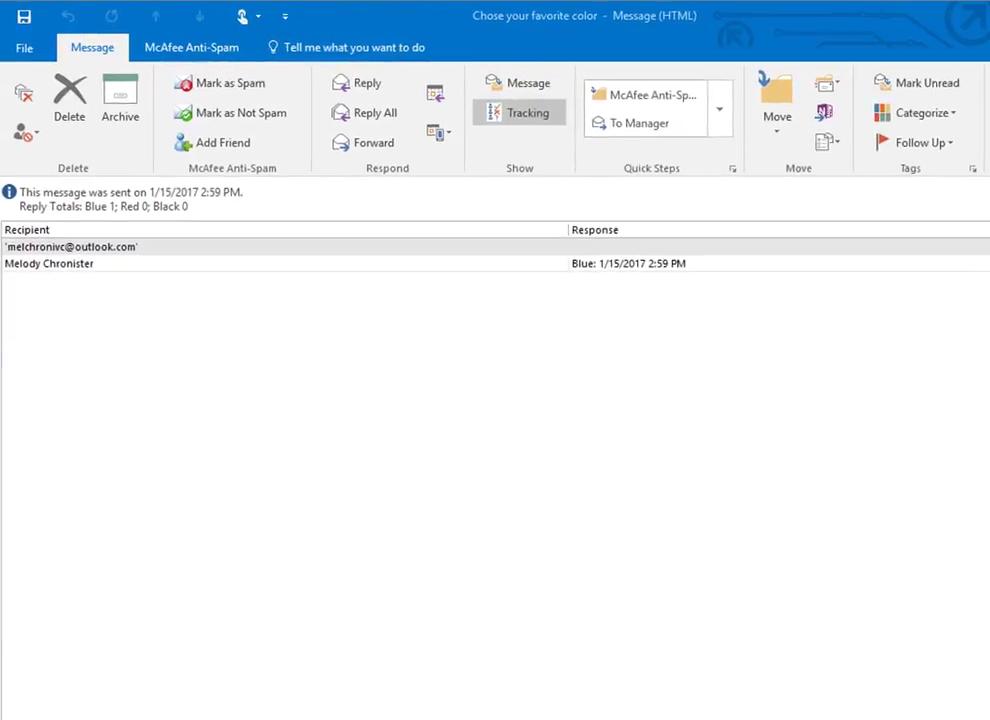